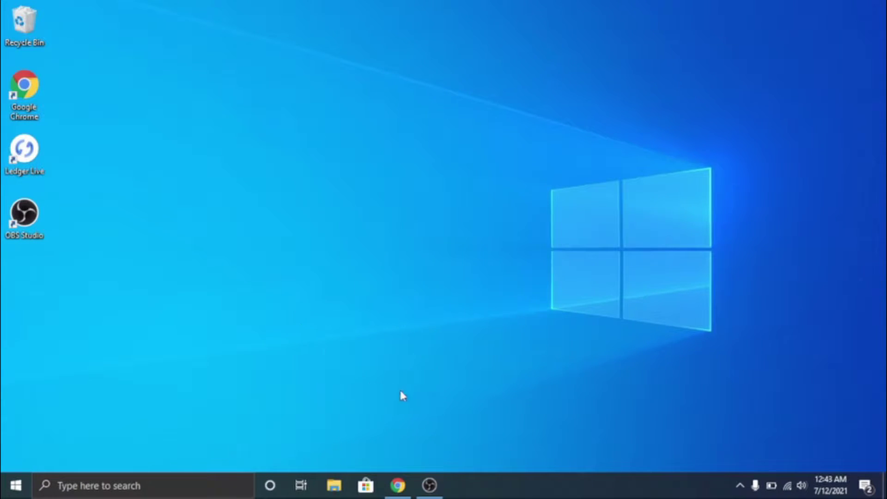
Download VeraCrypt Setup 1.24-Update7.exe from the Chrome downloads page and launch it.
left_click(396, 485)
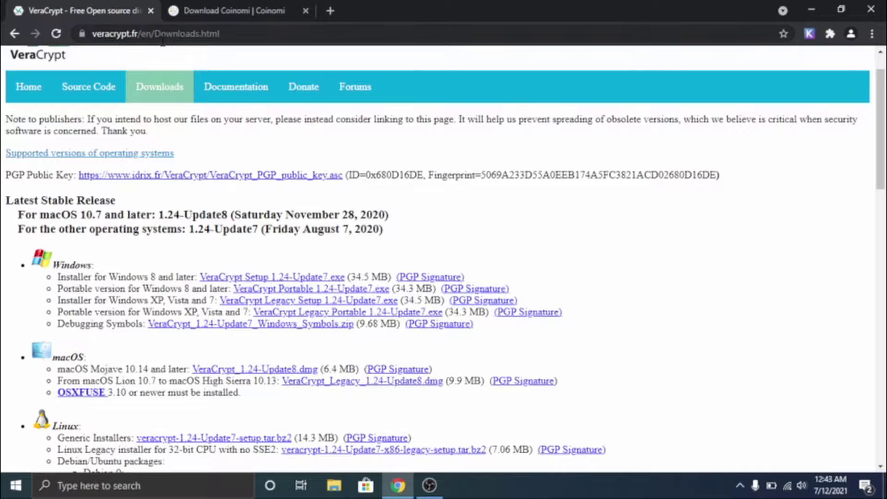
left_click(316, 278)
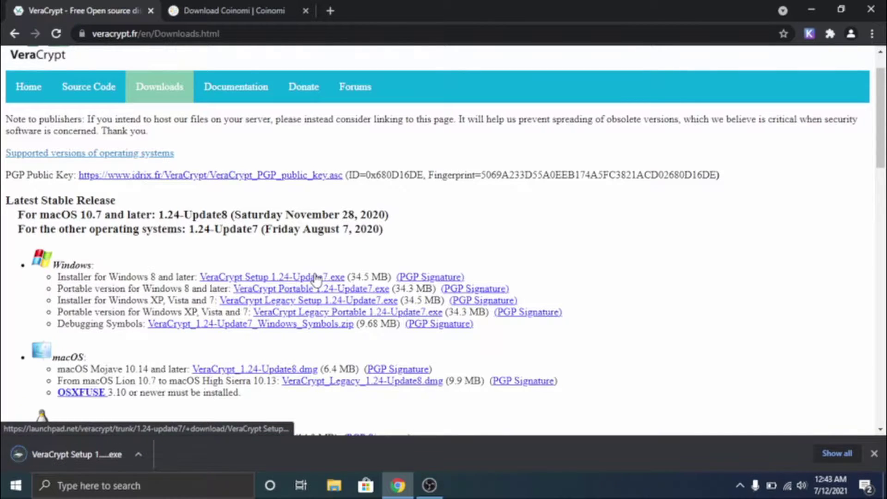
left_click(93, 447)
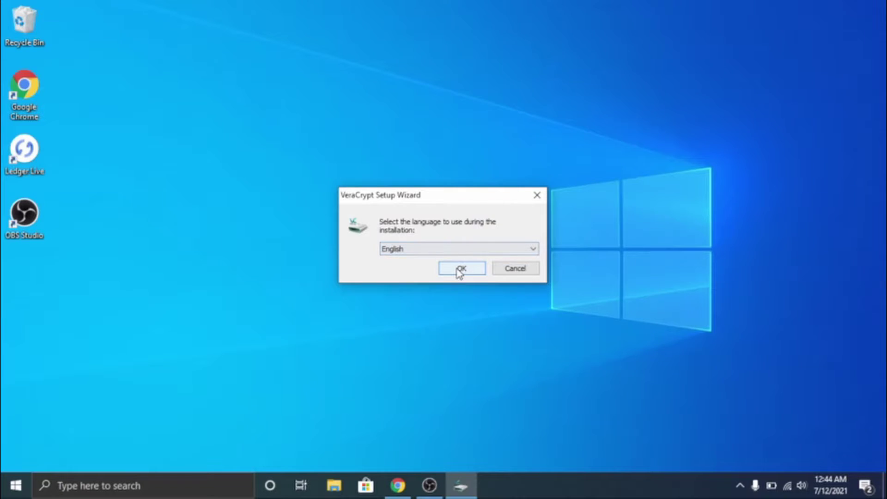
Install VeraCrypt in English with the license accepted, then finish and decline the beginner's tutorial.
left_click(460, 269)
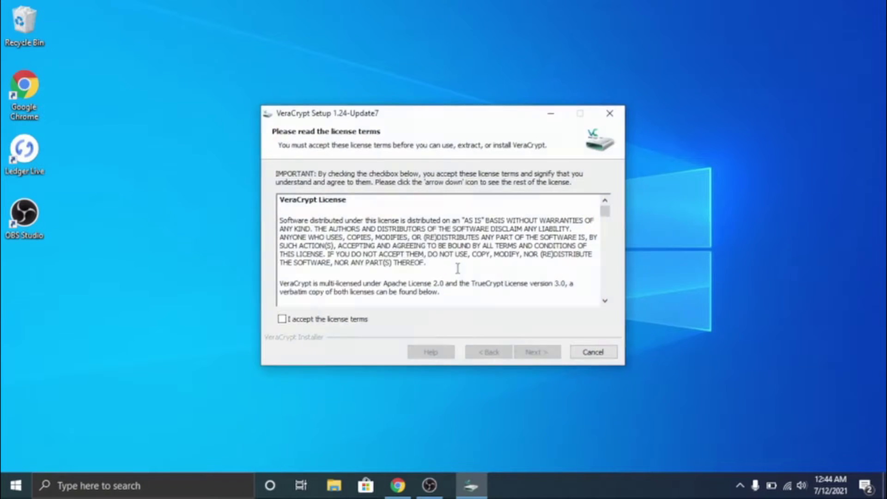
left_click(285, 320)
left_click(539, 352)
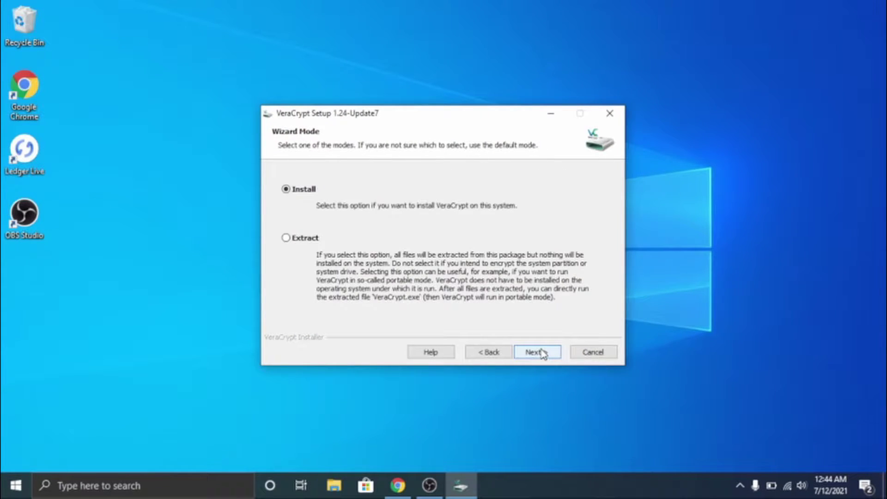
left_click(542, 352)
left_click(542, 353)
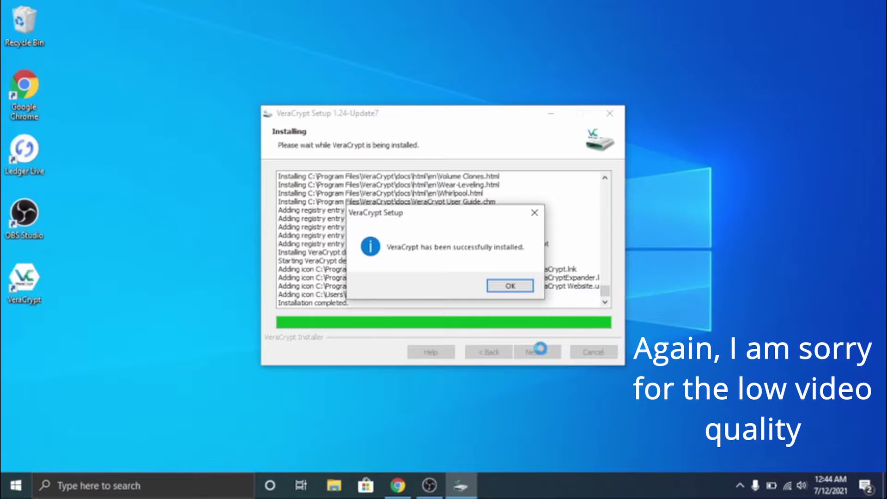
left_click(510, 285)
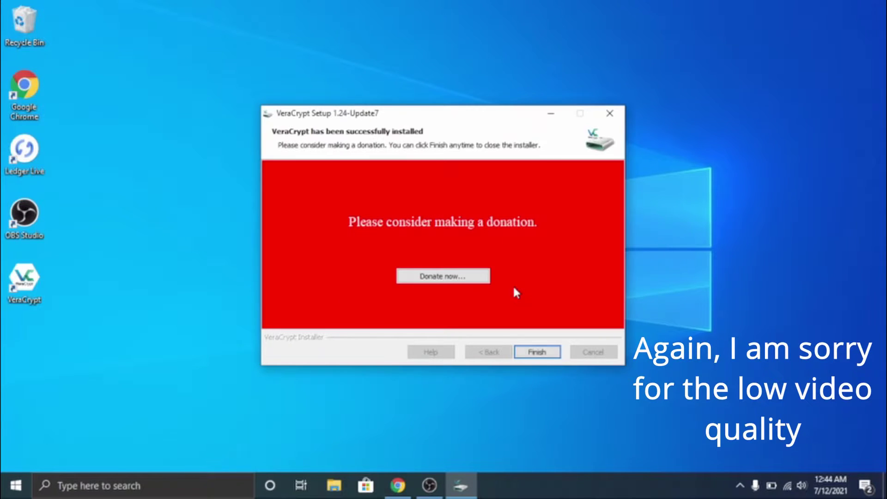
left_click(536, 352)
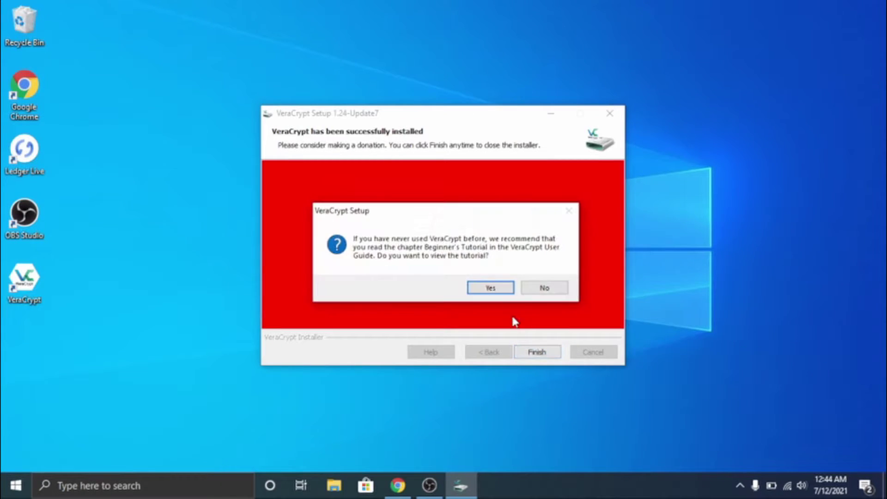
left_click(545, 288)
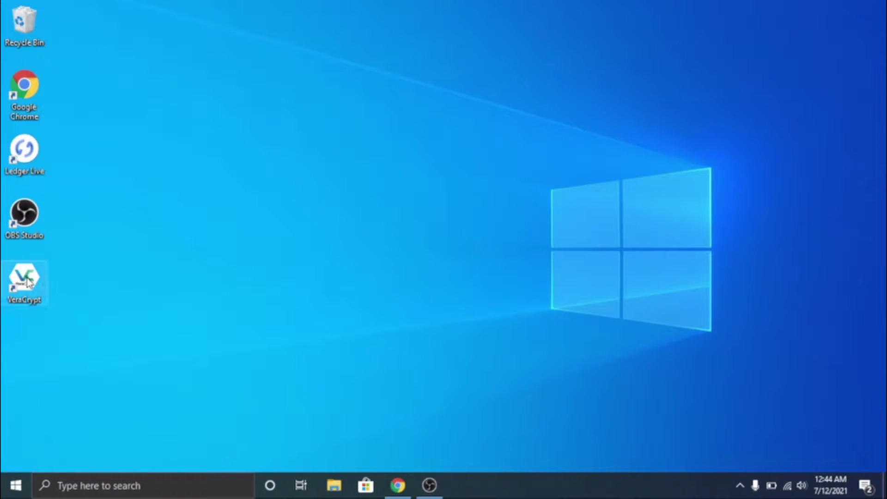
Launch VeraCrypt and start Create Volume, choosing 'Encrypt a non-system partition/drive'.
double_click(27, 281)
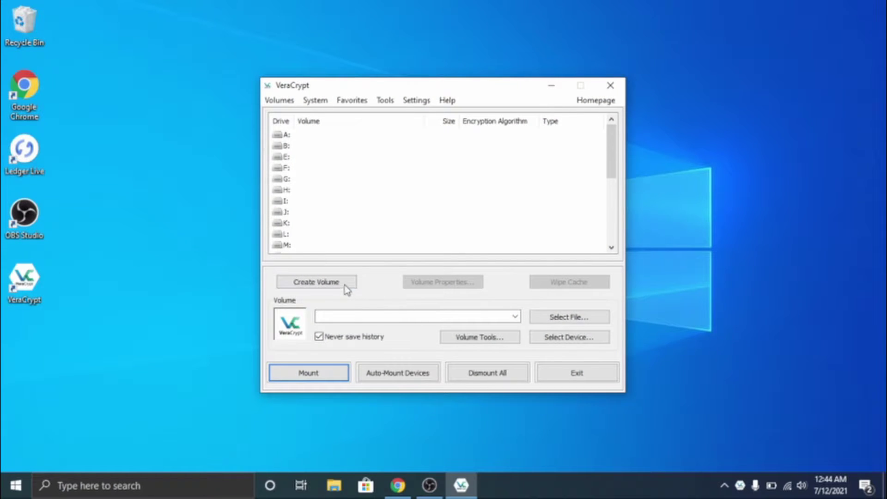
left_click(346, 285)
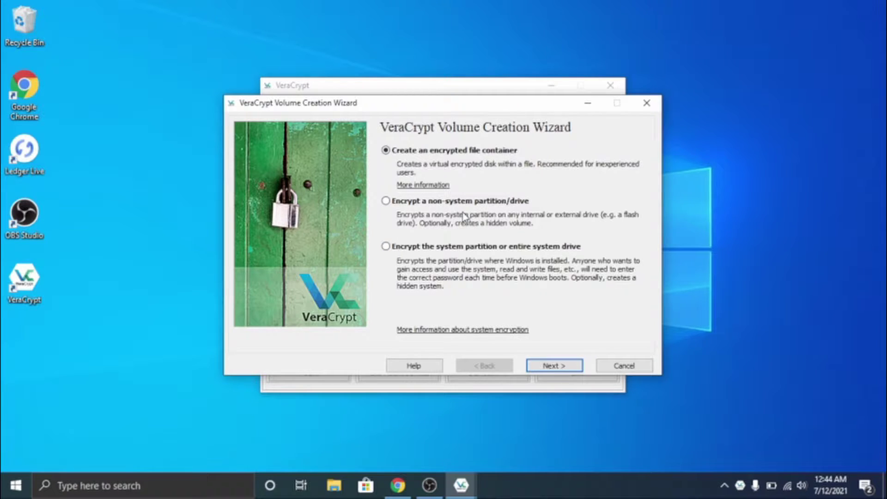
left_click(467, 202)
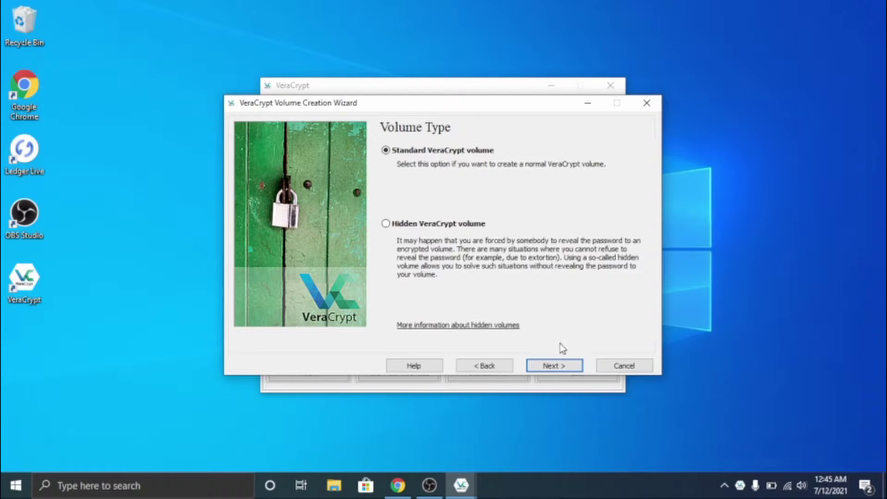
Choose a standard volume located on the USB WALLET partition, drive D:.
left_click(565, 366)
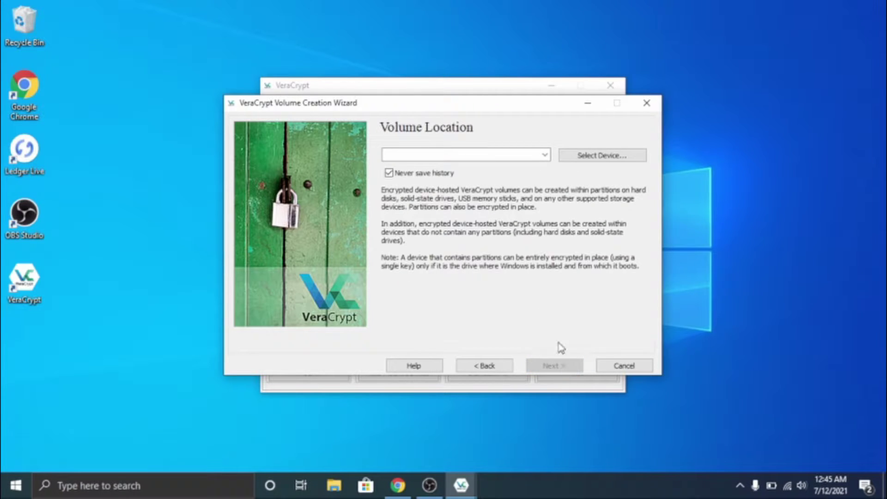
left_click(600, 155)
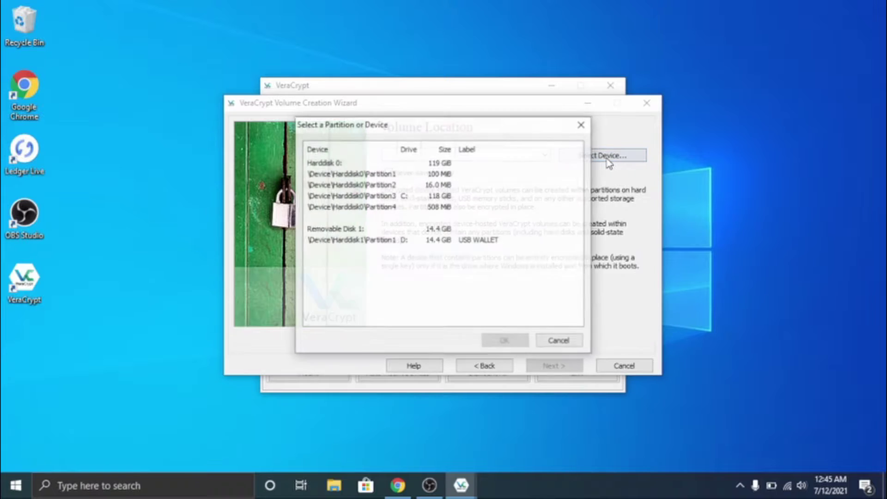
left_click(462, 243)
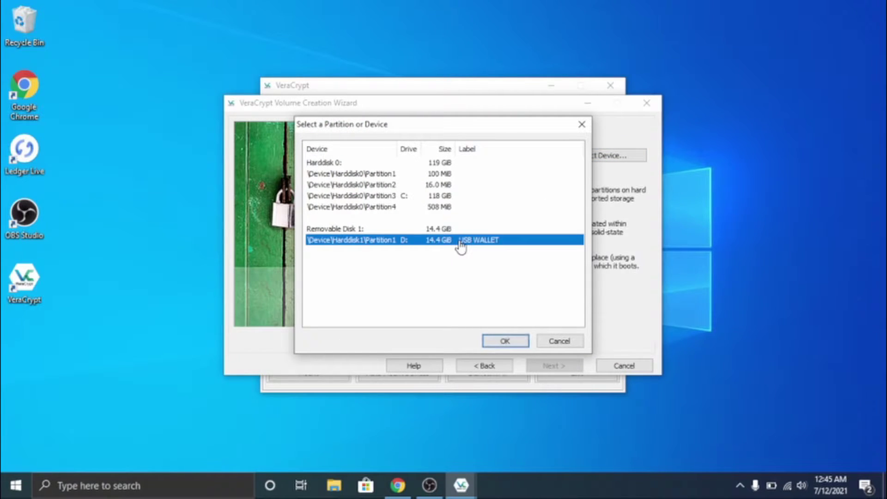
left_click(515, 343)
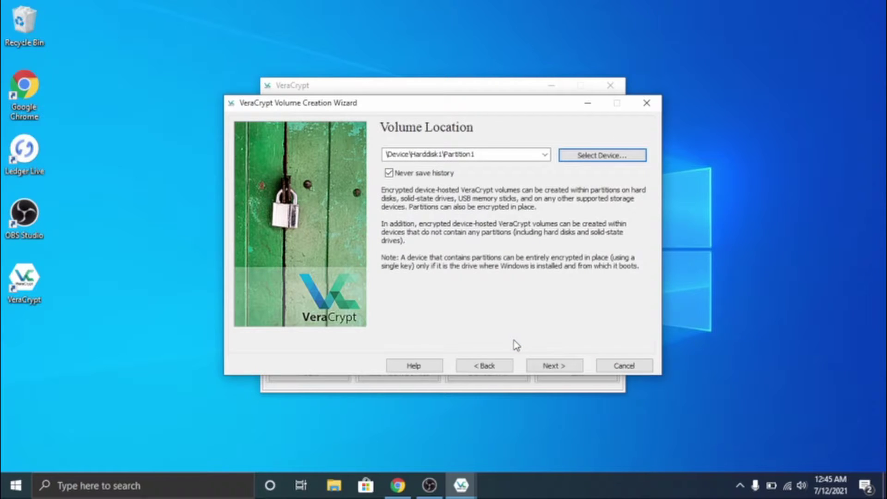
left_click(551, 370)
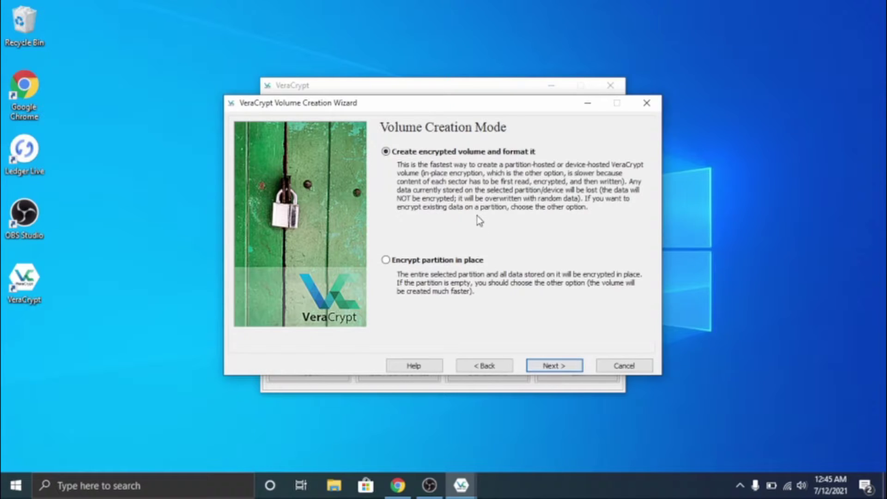
Keep 'Create encrypted volume and format it' with AES encryption and SHA-512 hashing.
left_click(562, 366)
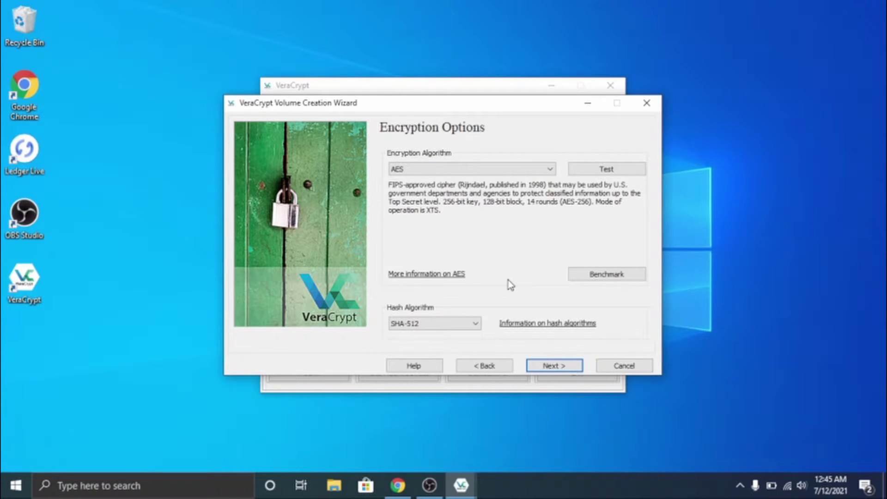
left_click(500, 171)
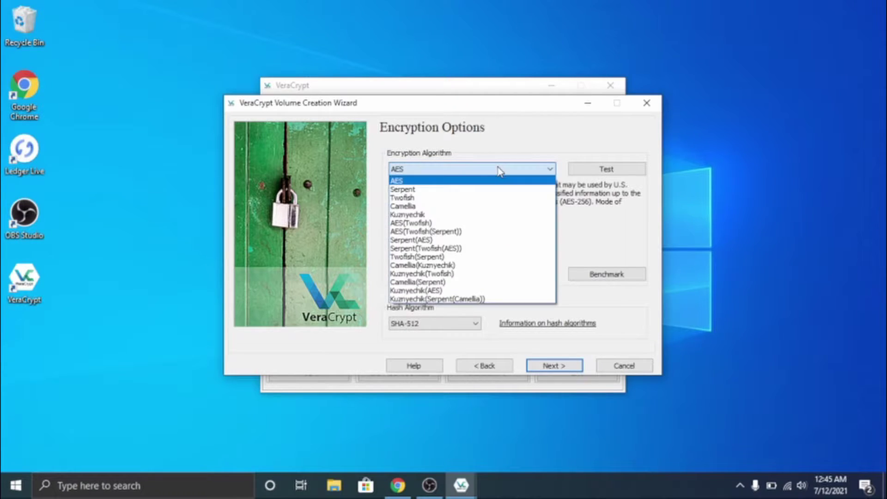
left_click(499, 171)
left_click(439, 329)
left_click(438, 329)
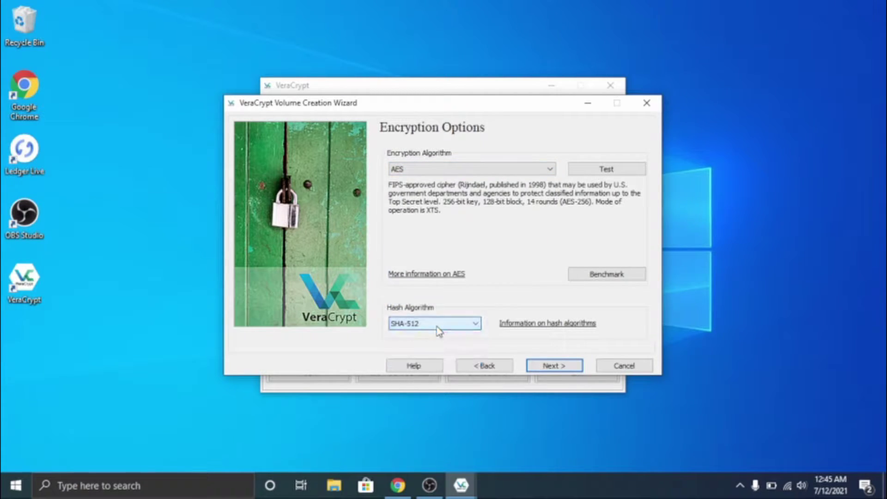
Keep the full 14.44 GiB size and set the volume password, accepting the short-password warning.
left_click(536, 370)
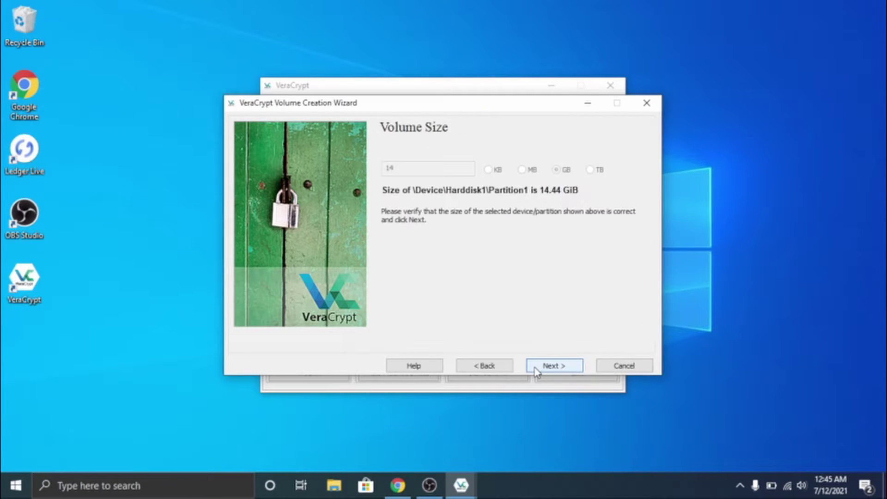
left_click(536, 370)
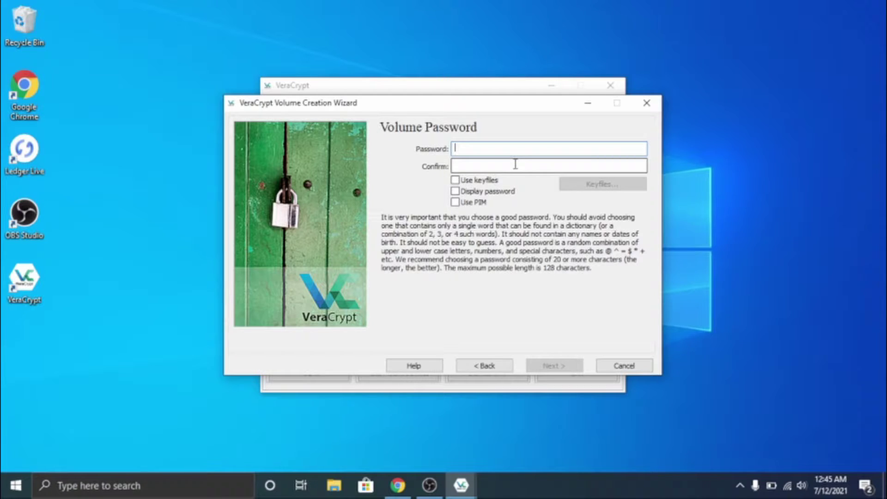
type("****")
left_click(539, 165)
type("****")
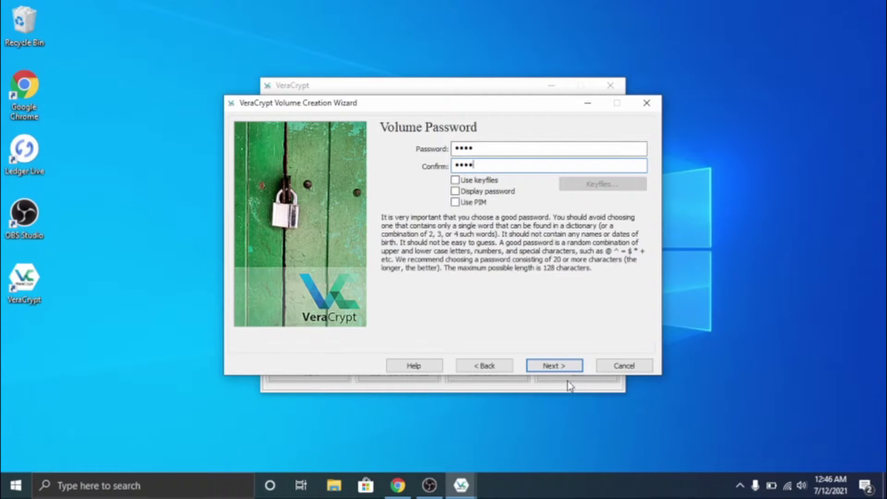
left_click(567, 369)
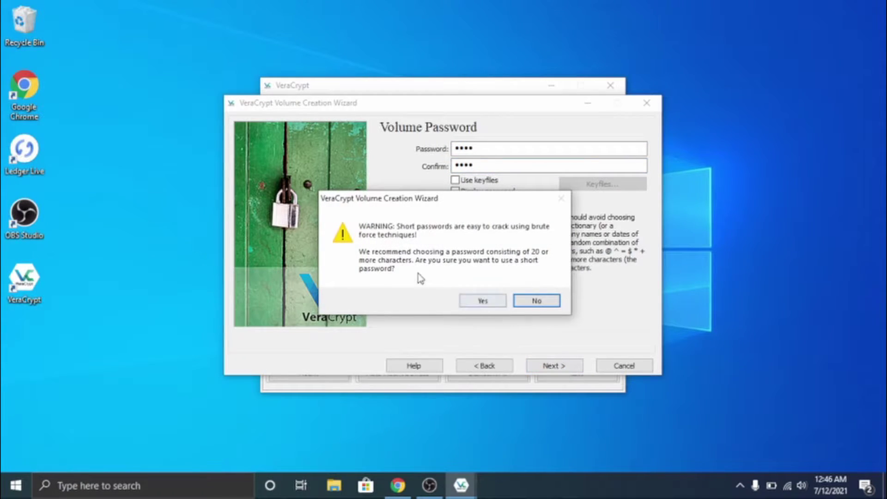
left_click(482, 303)
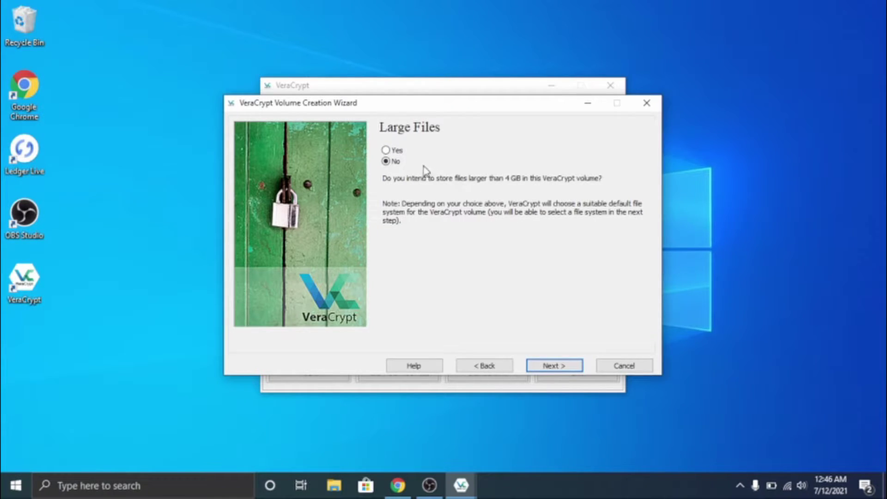
Allow files larger than 4 GB, then set exFAT filesystem with Quick Format.
left_click(391, 155)
left_click(555, 366)
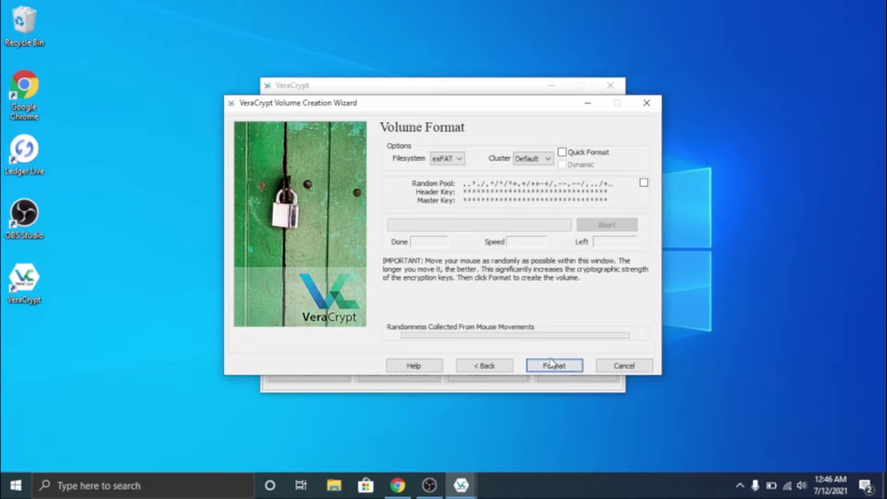
left_click(453, 159)
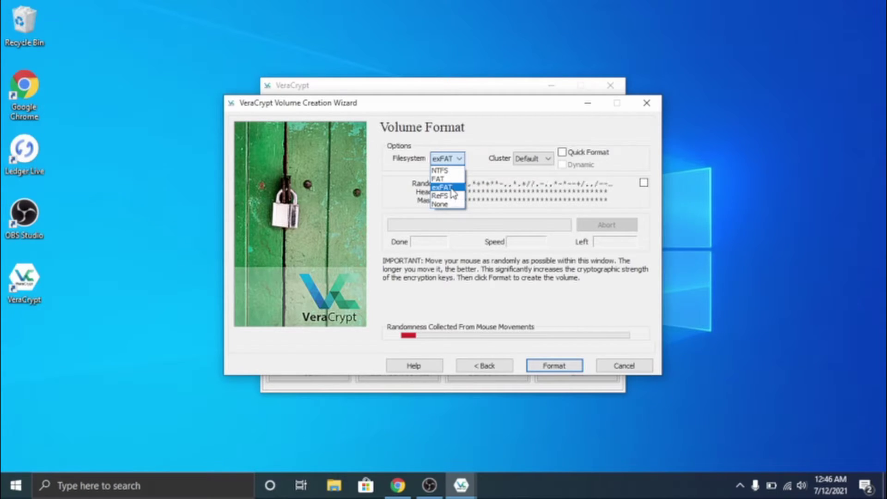
left_click(451, 188)
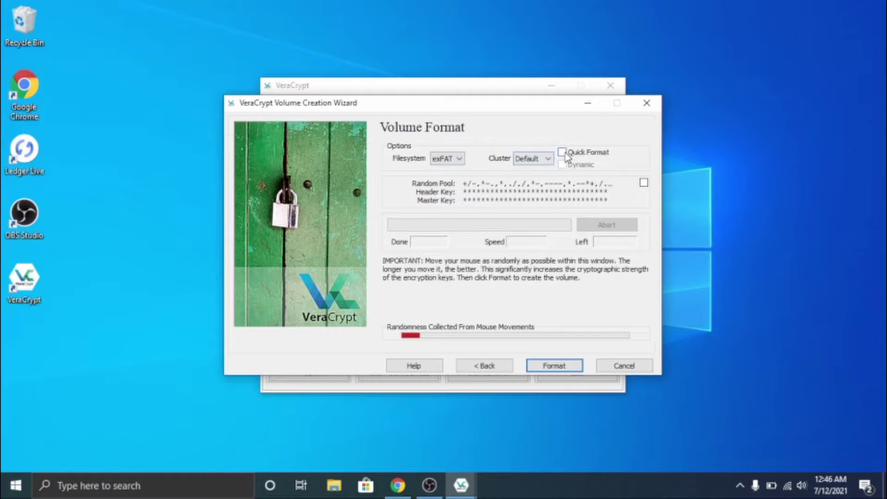
left_click(566, 154)
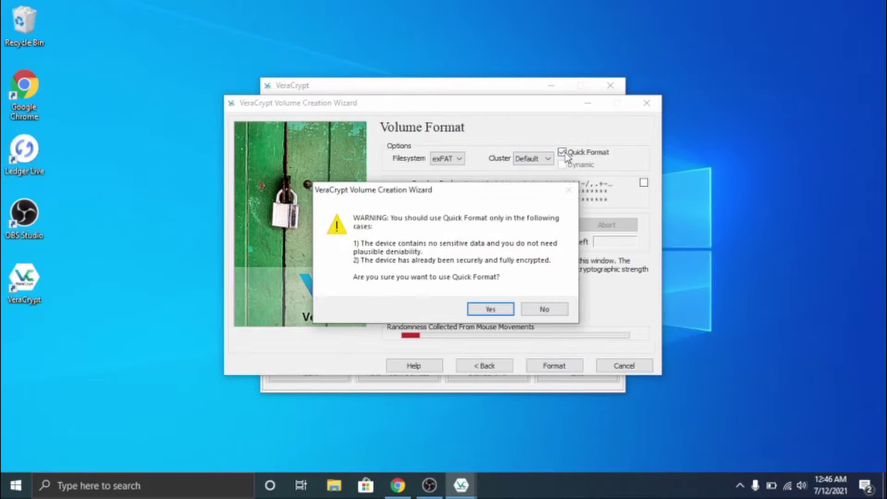
left_click(491, 312)
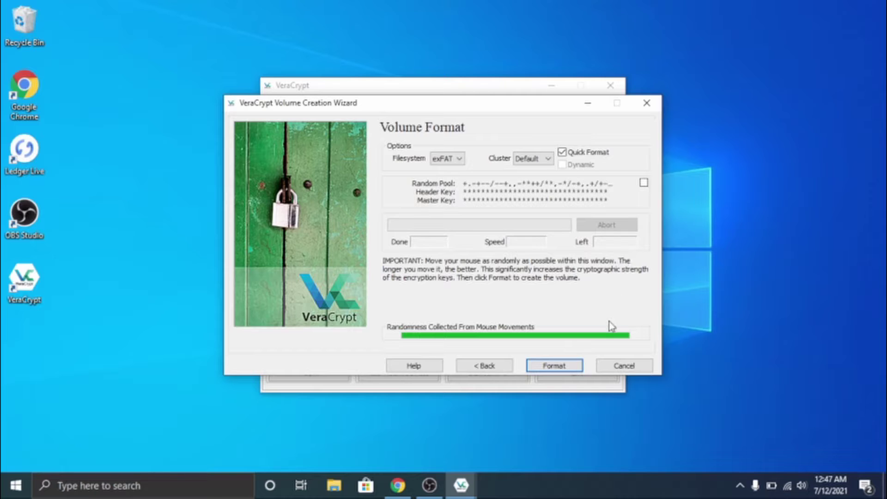
Format the USB WALLET partition, confirming the erase and notices, then cancel the wizard.
left_click(552, 366)
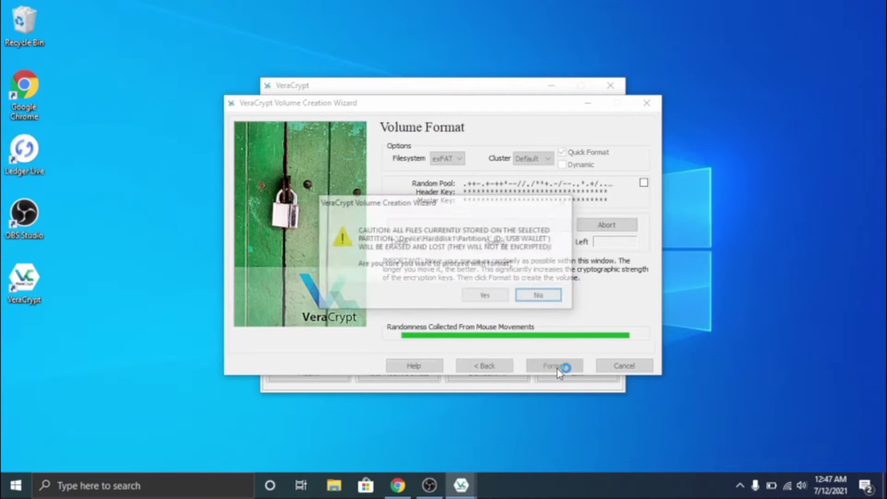
left_click(487, 297)
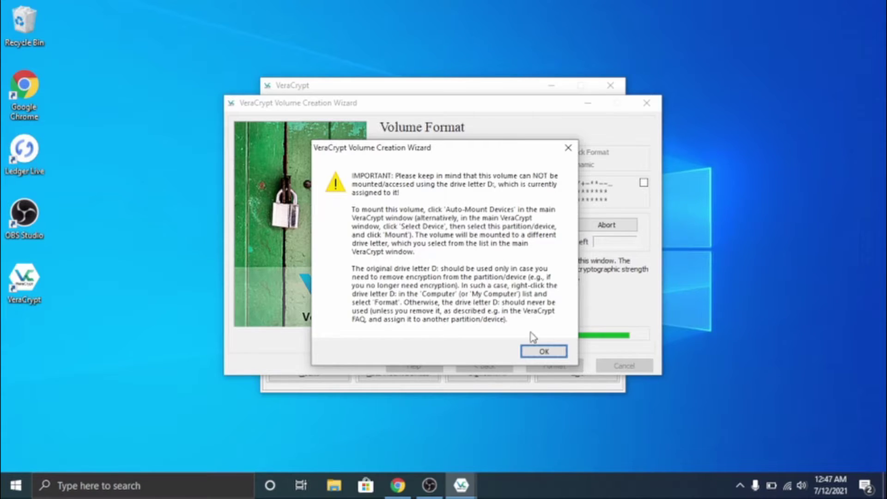
left_click(543, 352)
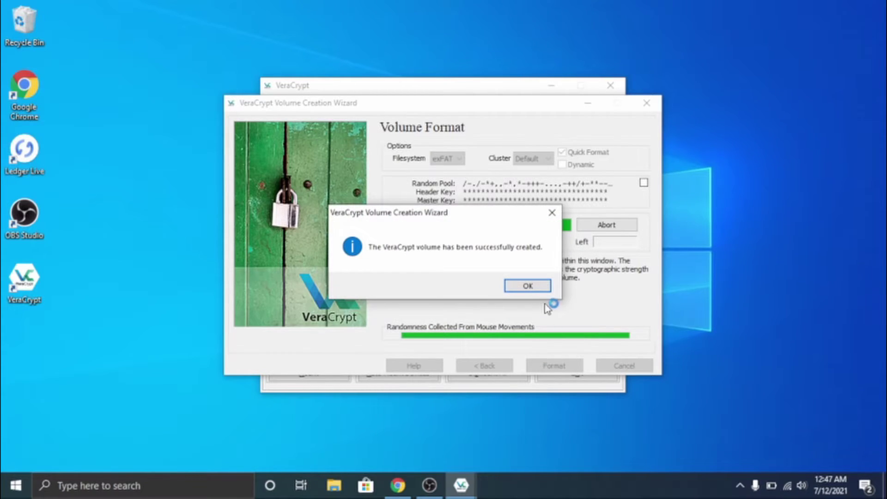
left_click(527, 286)
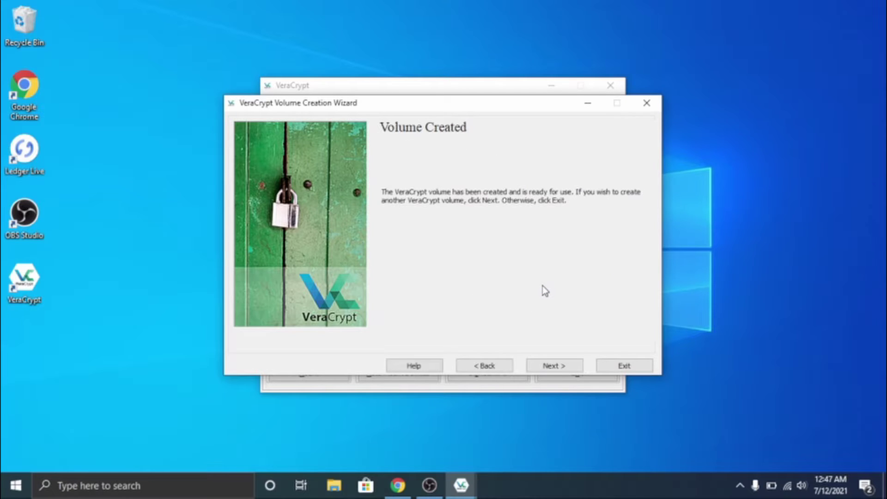
left_click(551, 367)
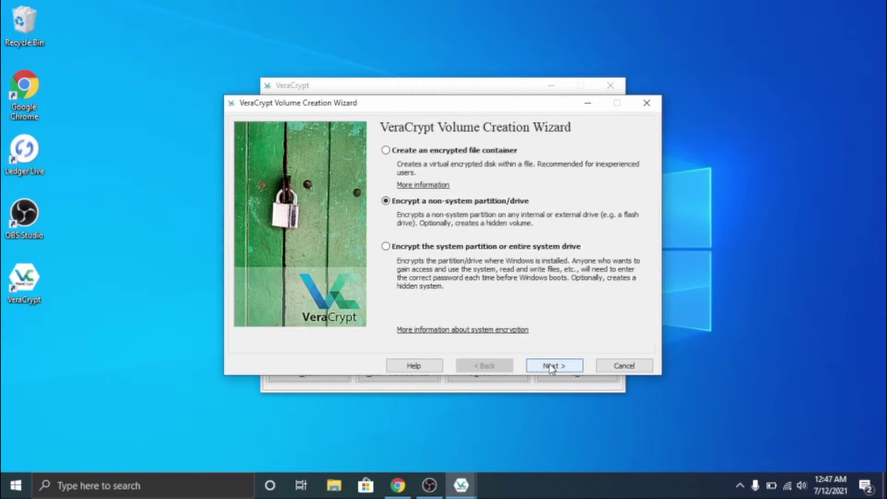
left_click(629, 367)
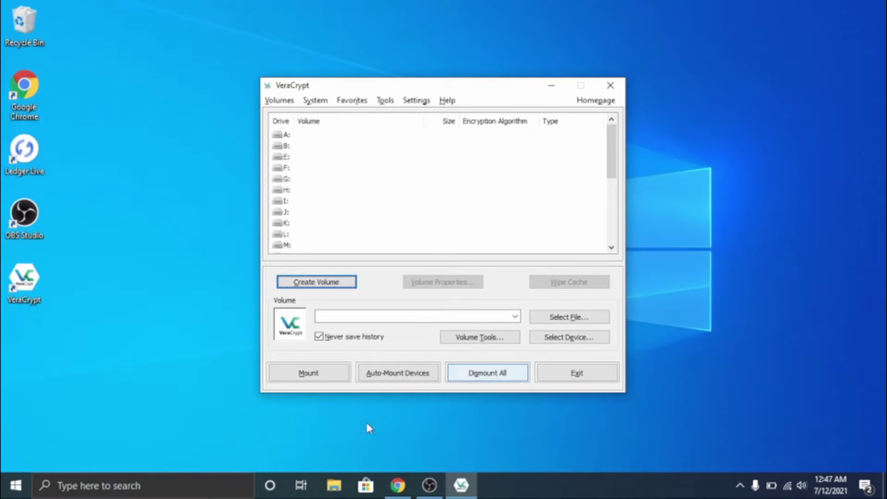
left_click(335, 492)
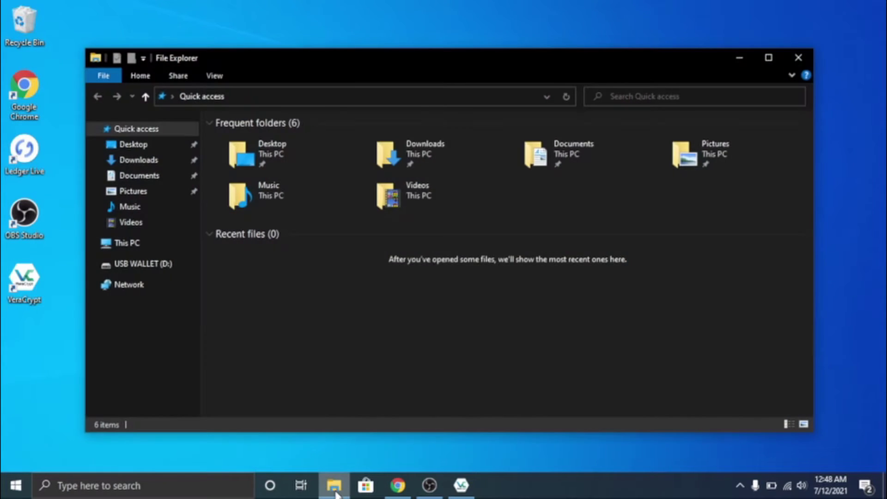
left_click(151, 277)
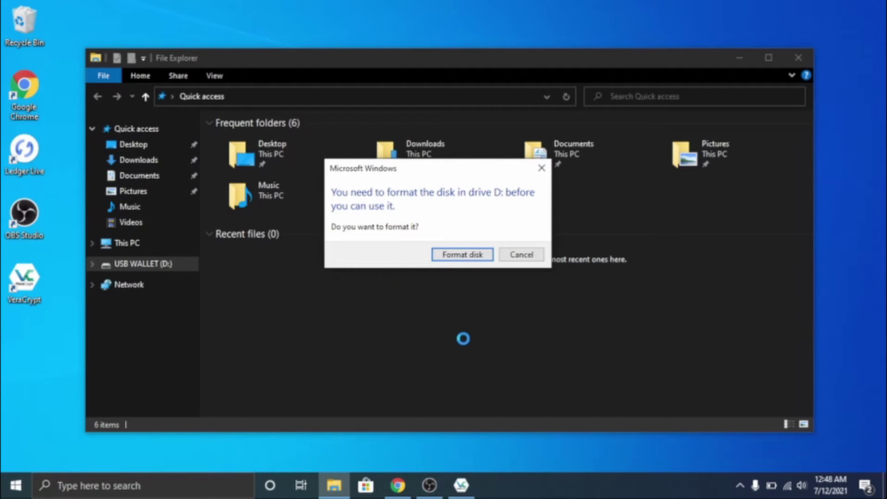
left_click(519, 255)
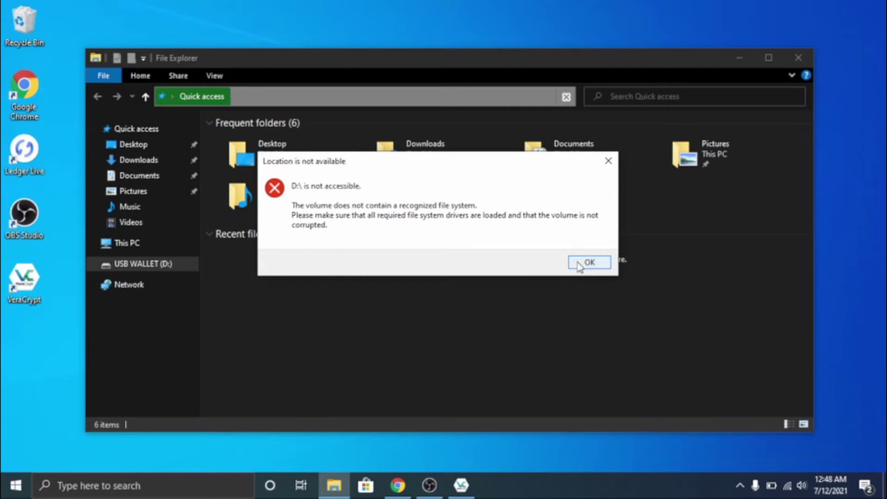
left_click(588, 262)
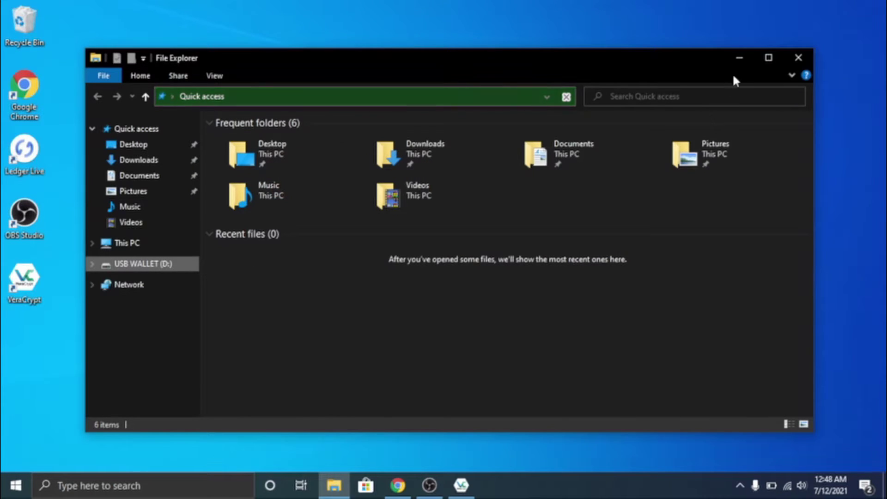
Close File Explorer and auto-mount the encrypted USB on drive H: with the volume password.
left_click(795, 55)
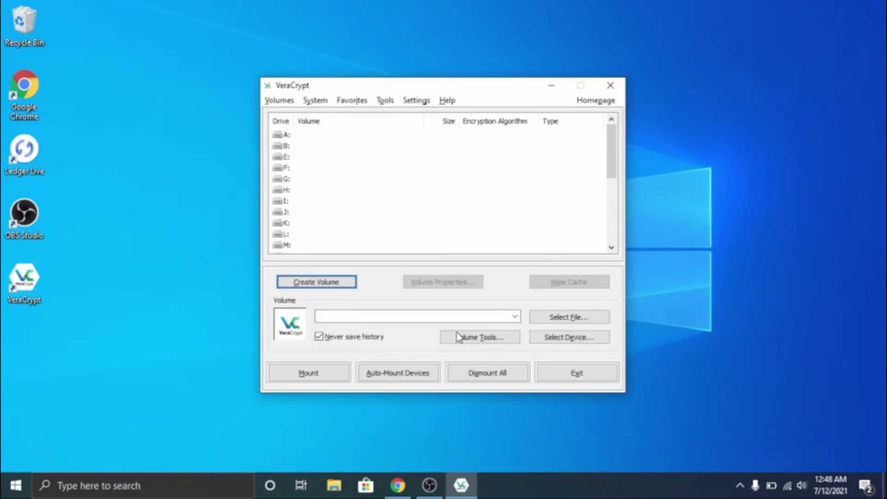
left_click(397, 374)
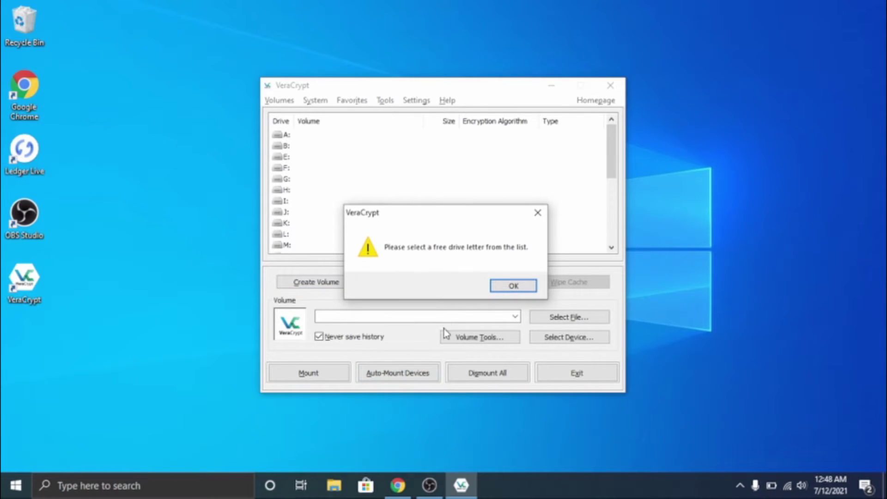
left_click(502, 289)
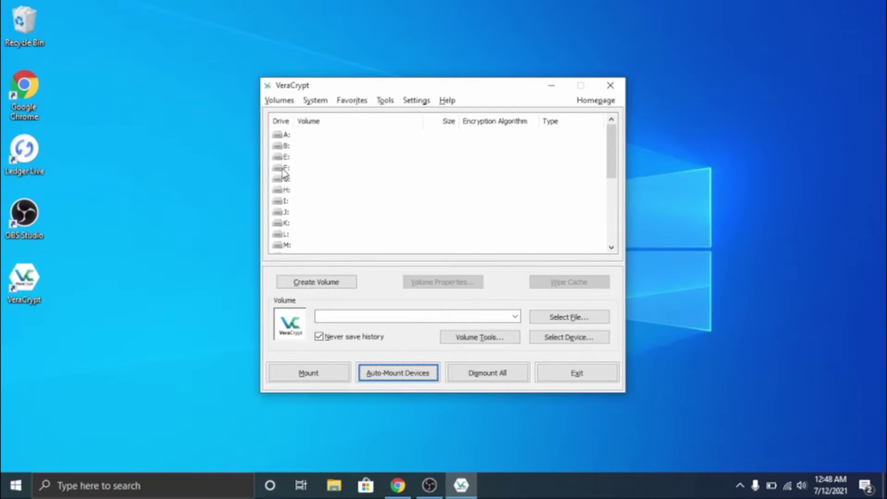
left_click(280, 193)
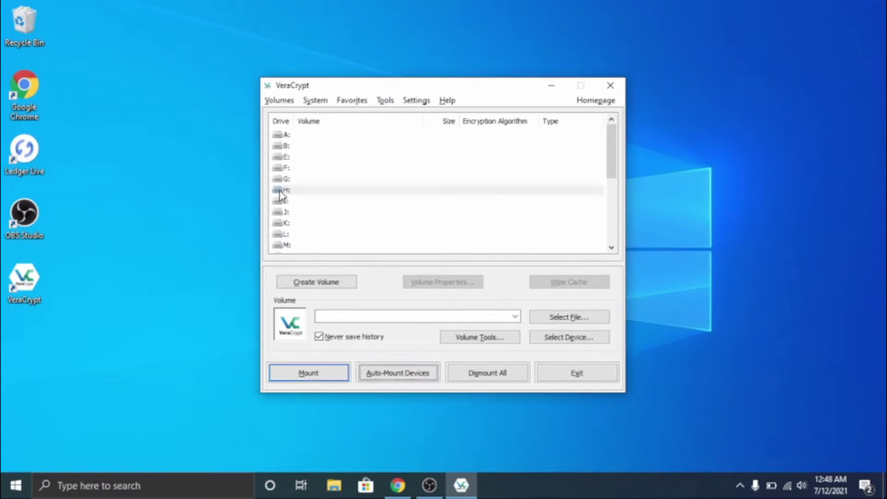
left_click(395, 371)
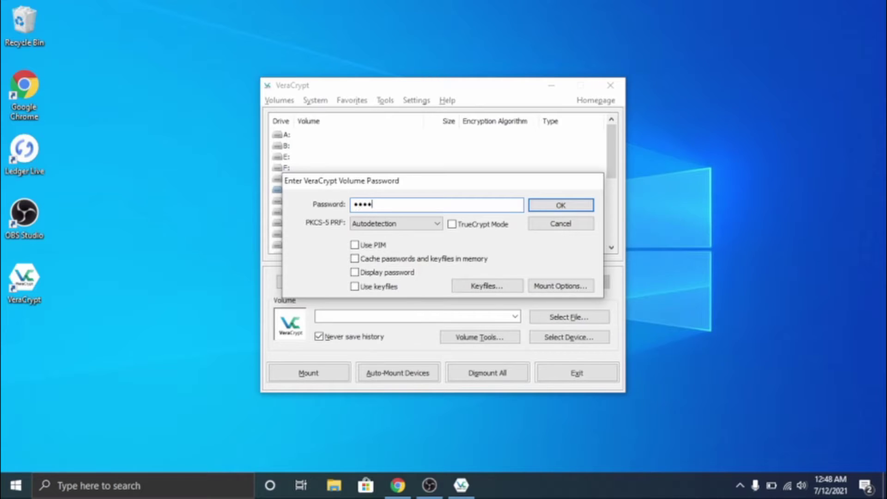
left_click(575, 206)
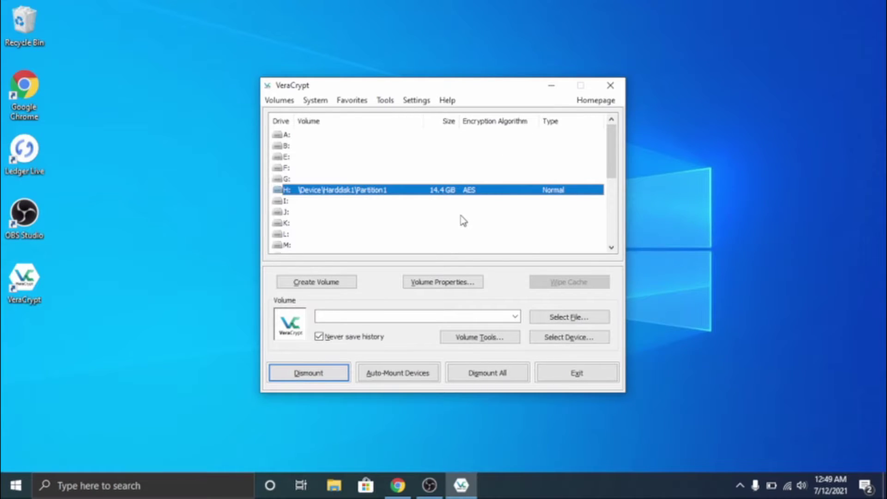
Open the mounted H: drive from VeraCrypt in File Explorer, showing it empty.
double_click(457, 191)
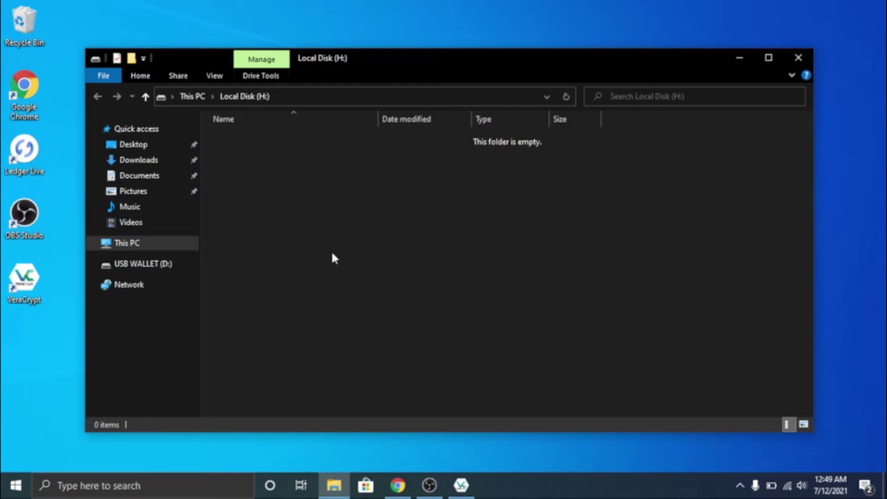
Download Coinomi Wallet 1.3.0 for Windows from the Download Coinomi page and run the installer.
left_click(398, 486)
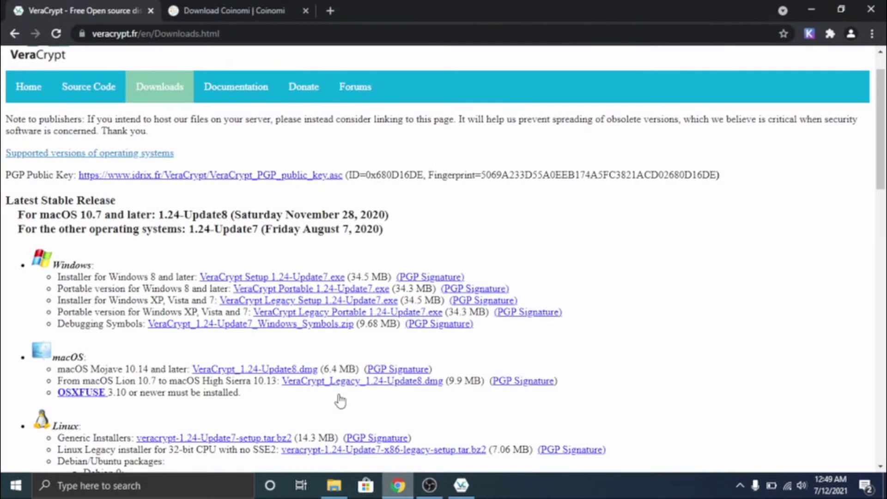
left_click(237, 6)
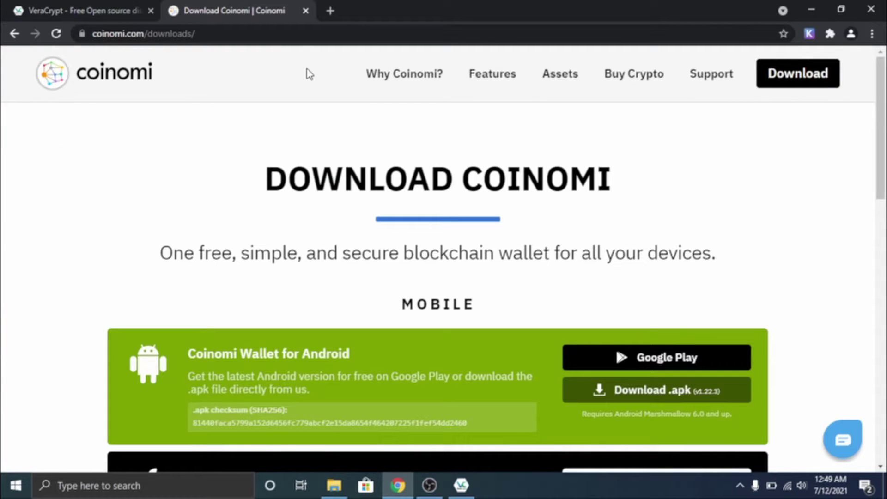
scroll(305, 73, "down", 4)
scroll(305, 73, "up", 4)
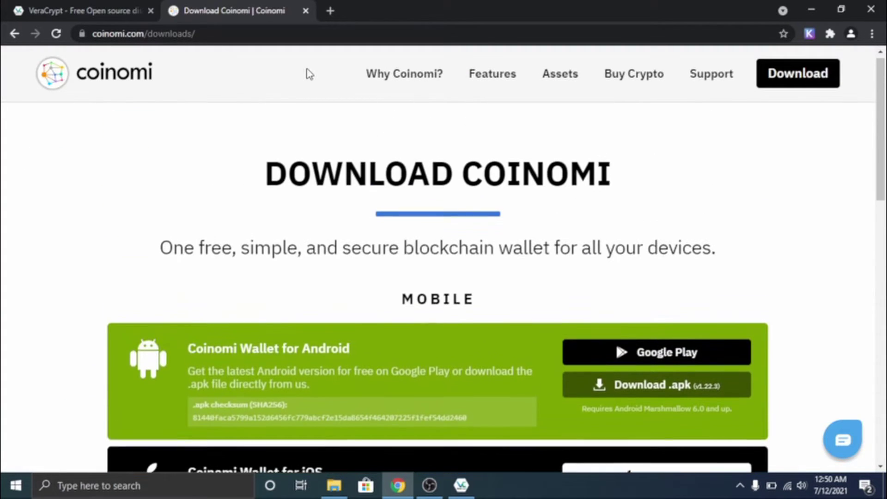
scroll(561, 294, "down", 4)
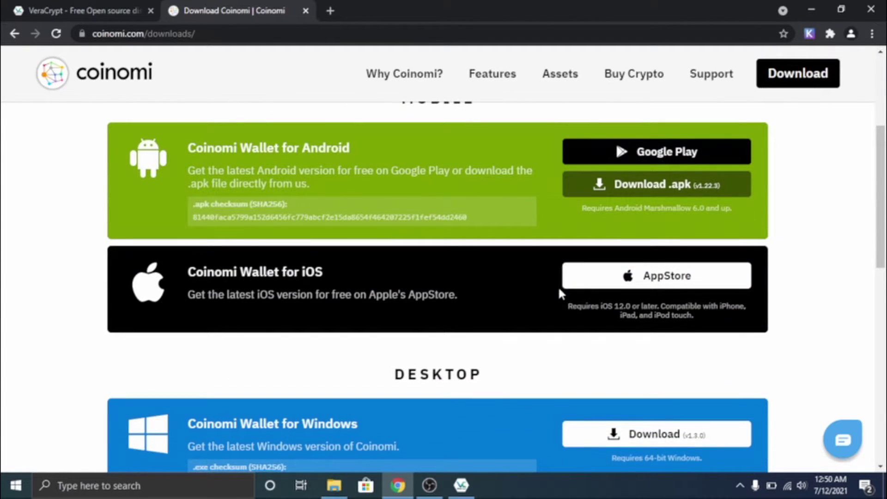
scroll(559, 290, "down", 3)
scroll(558, 290, "down", 2)
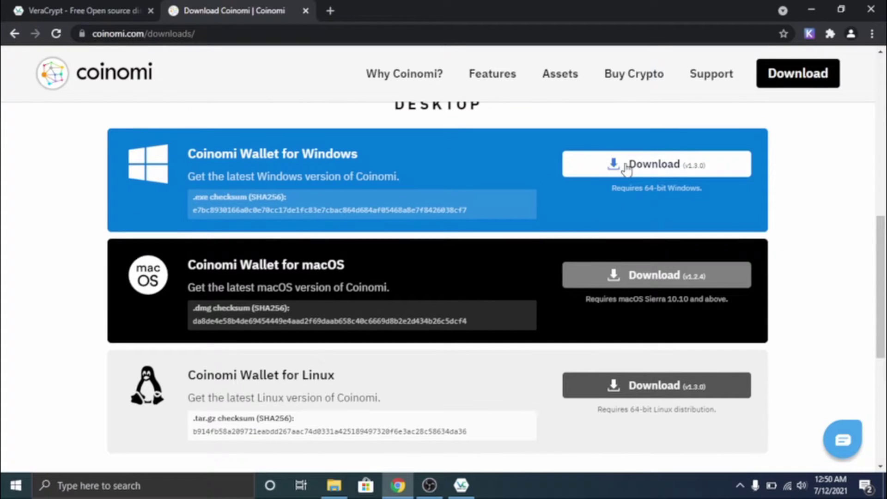
left_click(626, 167)
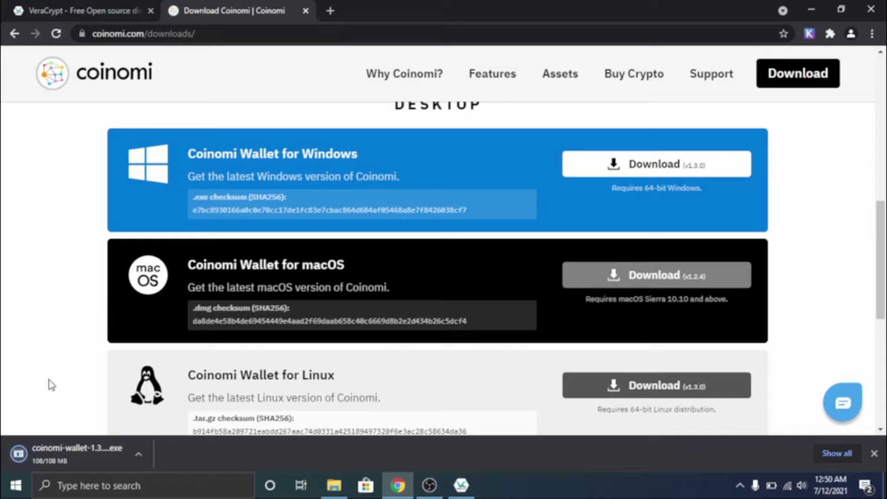
left_click(85, 452)
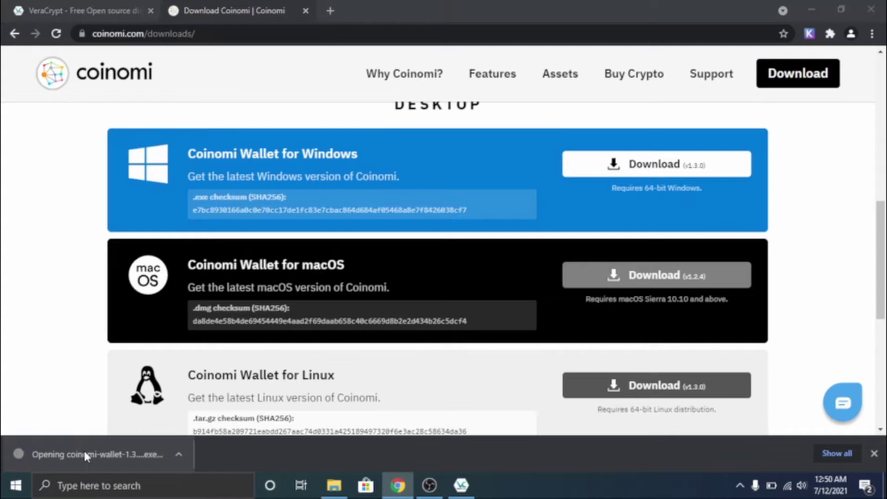
Accept the Coinomi Wallet license agreement and continue to the install location page.
left_click(811, 10)
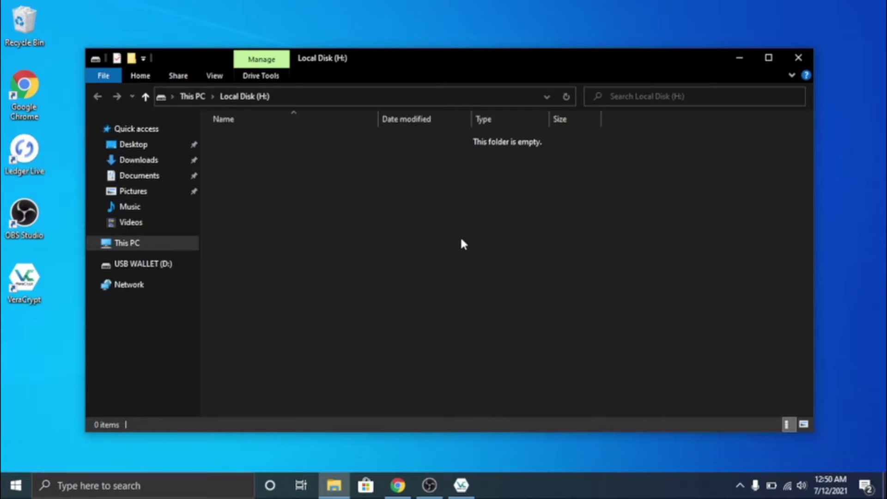
left_click(397, 485)
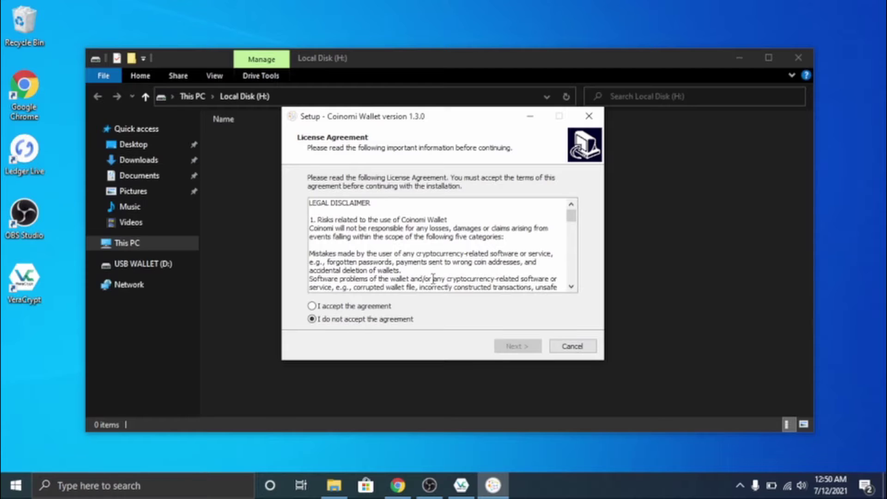
left_click(332, 305)
left_click(526, 349)
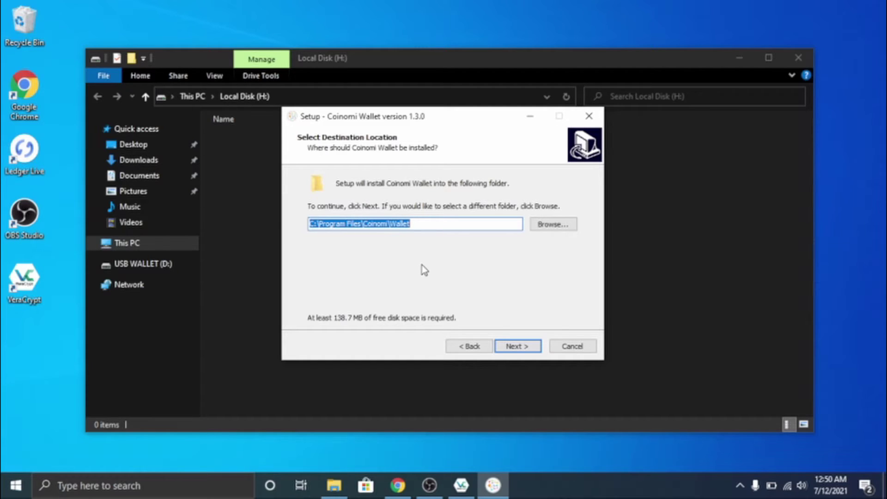
Set the install folder to H:\Wallet on Local Disk (H:).
left_click(562, 224)
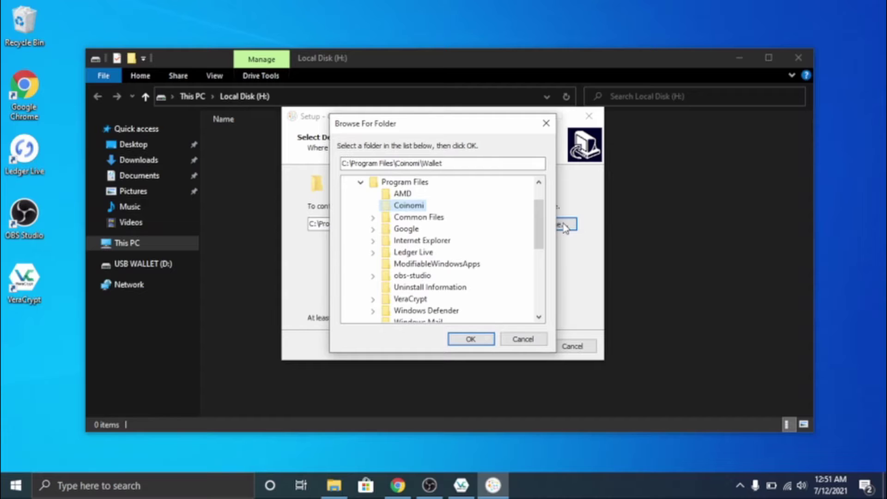
scroll(437, 277, "down", 5)
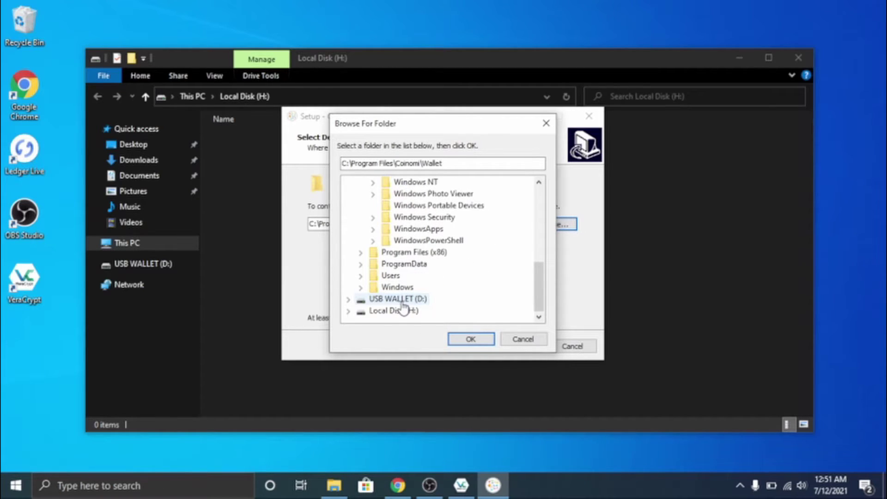
left_click(382, 312)
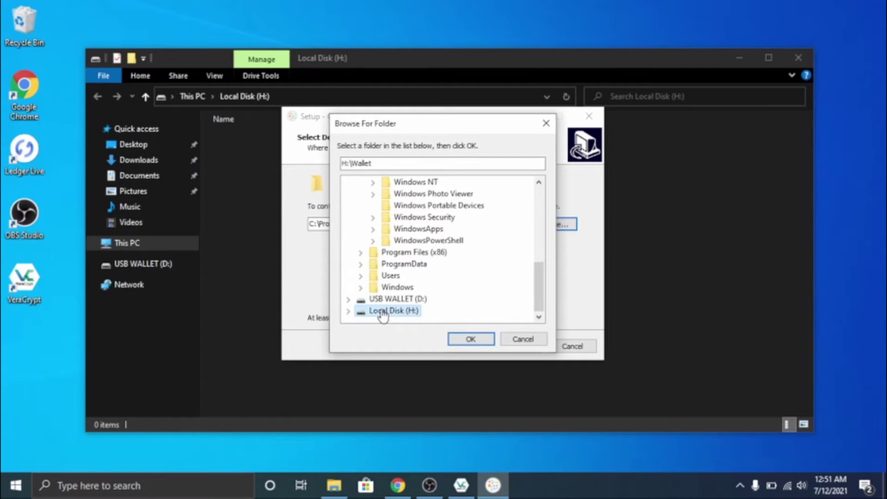
left_click(471, 341)
Turn off the desktop shortcut and install Coinomi Wallet.
left_click(514, 347)
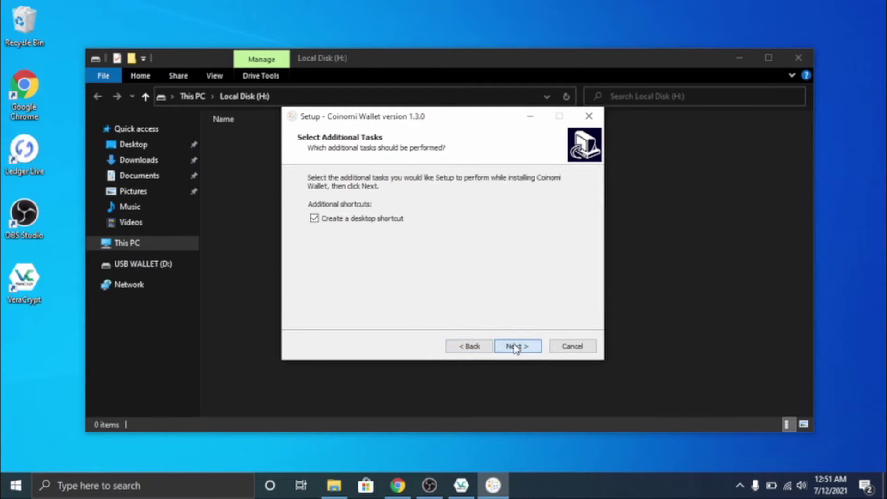
left_click(349, 219)
left_click(527, 348)
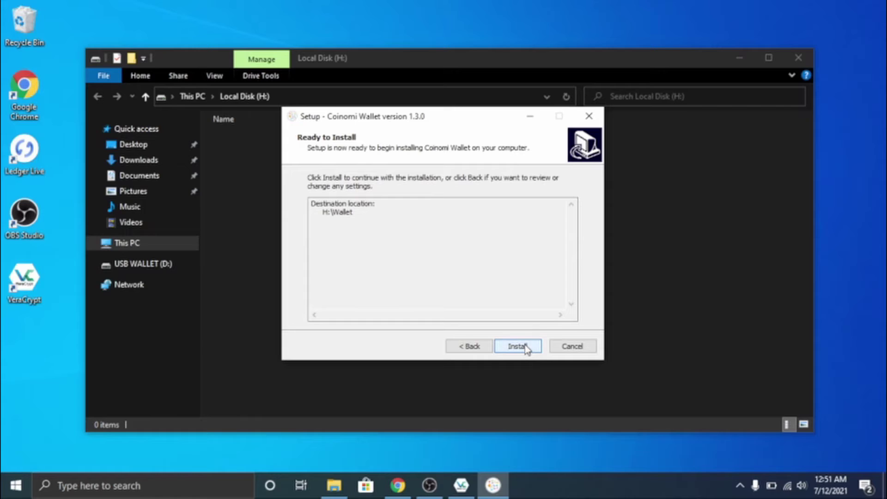
left_click(527, 347)
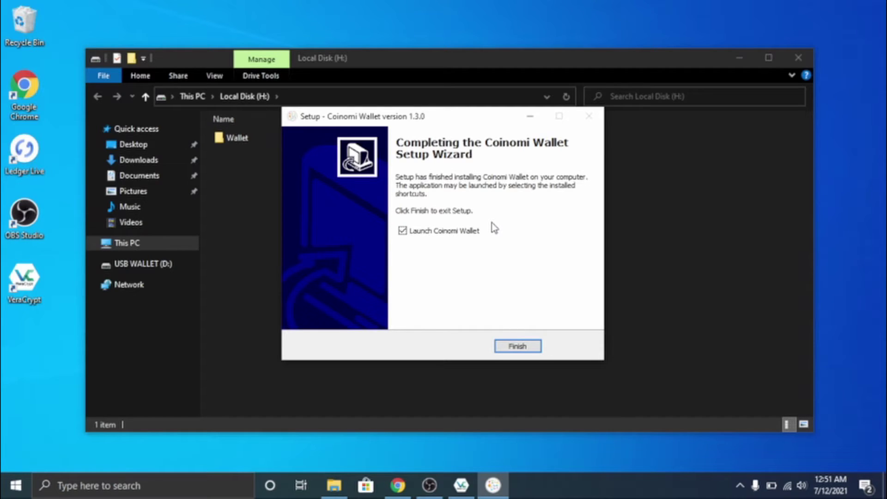
Launch Coinomi Wallet, start a new wallet and select its recovery phrase.
left_click(501, 351)
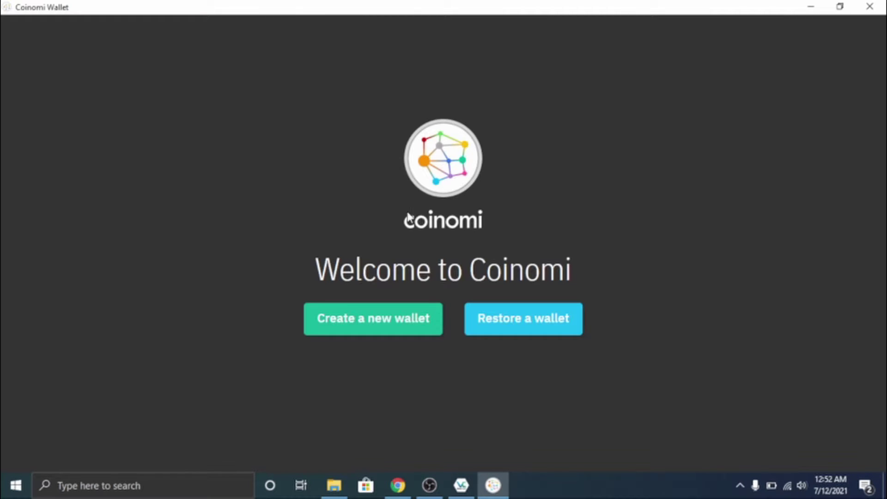
left_click(369, 321)
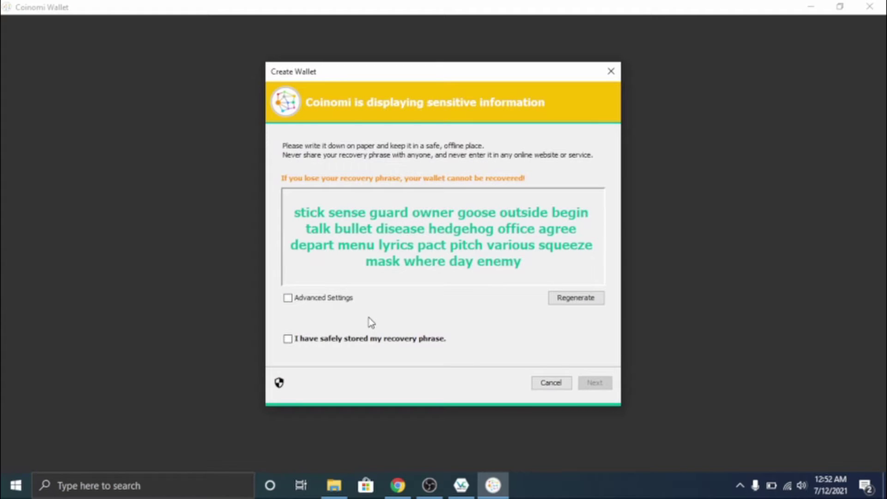
double_click(495, 265)
left_click(503, 265)
left_click_drag(521, 266, 294, 214)
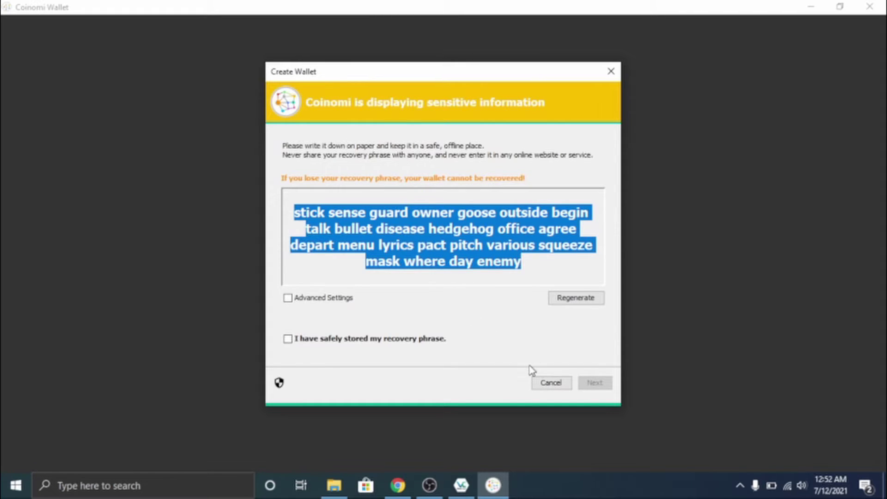
Confirm the recovery phrase is stored and skip verifying it.
left_click(318, 338)
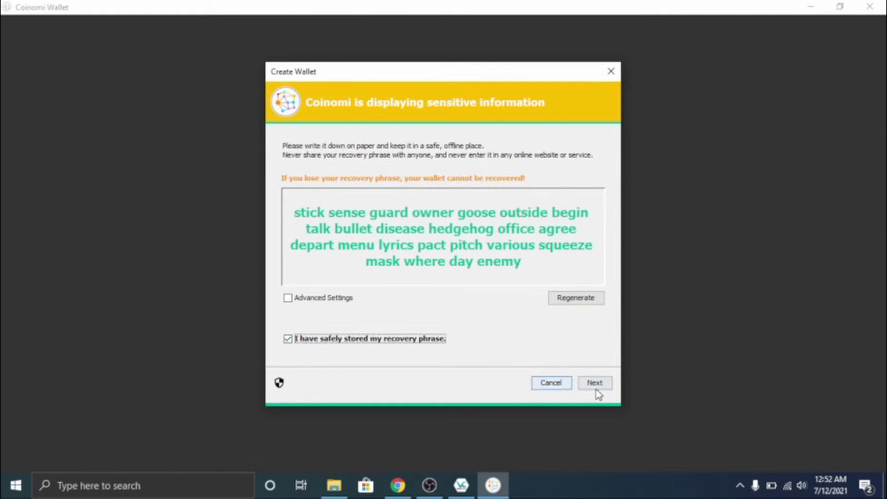
left_click(599, 390)
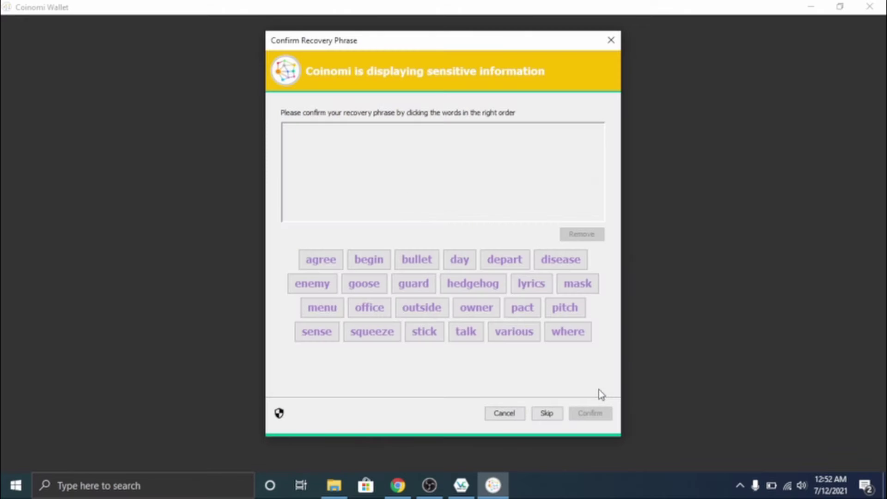
left_click(545, 415)
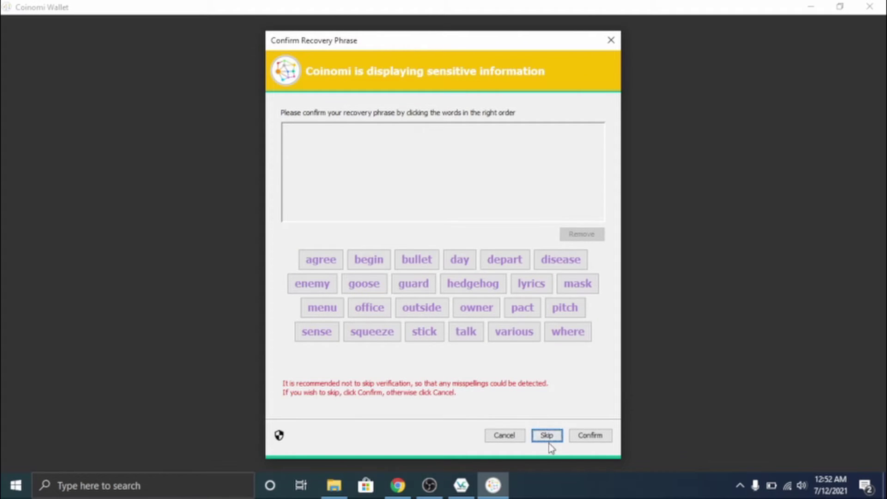
left_click(587, 435)
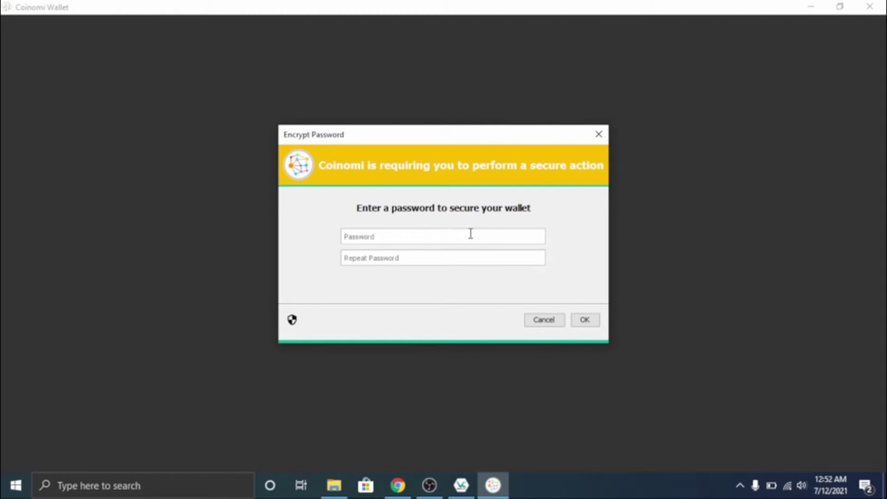
Enter and repeat a wallet password, lengthening it to 10 characters.
type("1234")
left_click(471, 255)
type("1234")
left_click(582, 321)
left_click(464, 256)
type("5678910")
left_click(457, 233)
type("5678910")
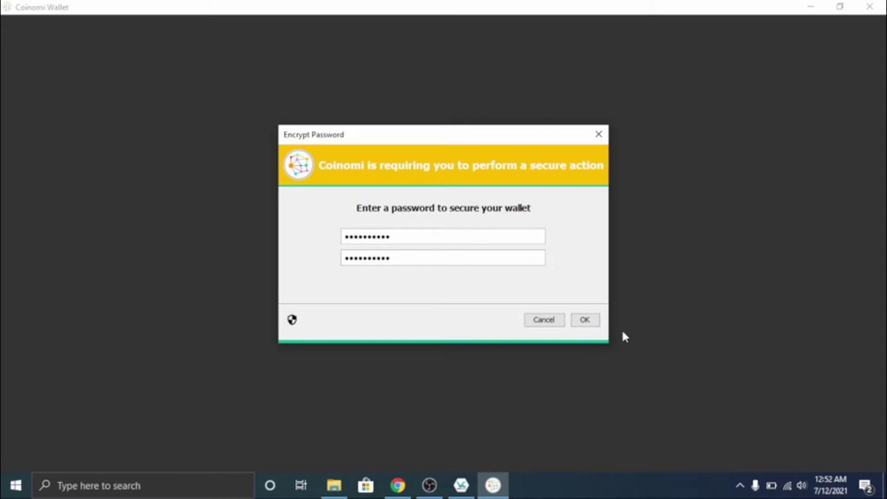
Submit the wallet password and browse the coin list.
left_click(591, 323)
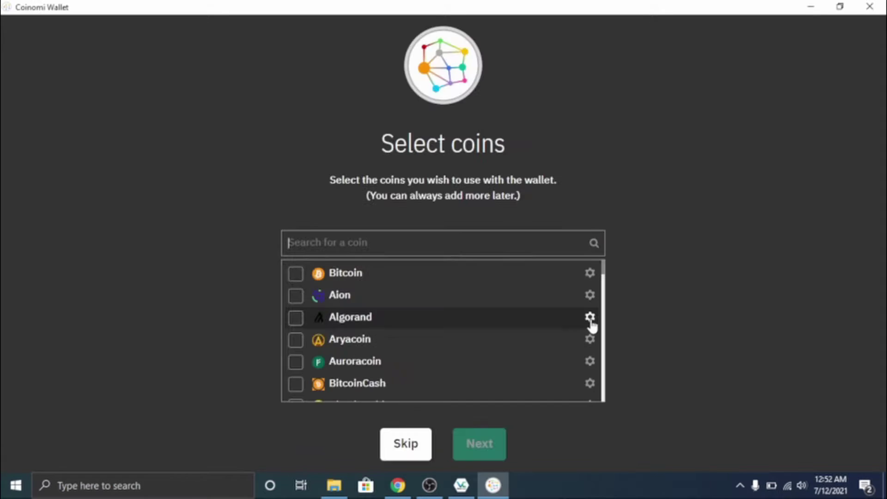
scroll(362, 289, "down", 10)
scroll(361, 287, "down", 10)
scroll(361, 288, "down", 10)
scroll(362, 290, "down", 10)
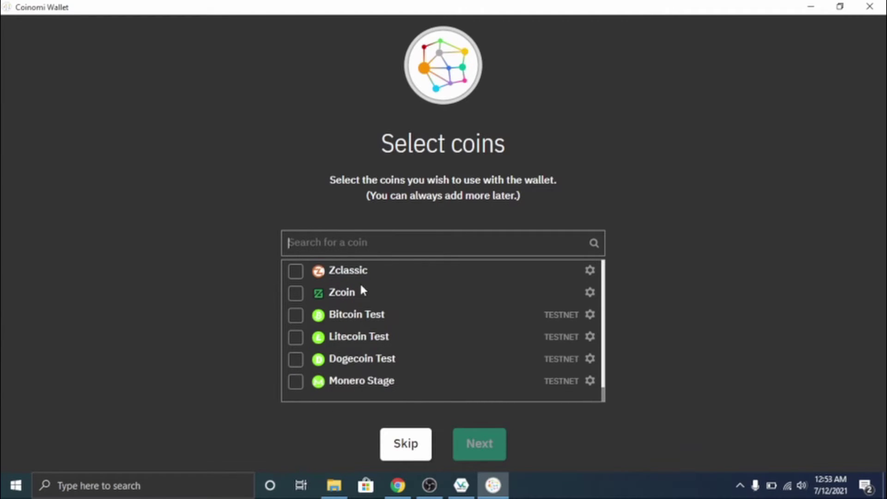
scroll(362, 290, "up", 5)
scroll(362, 290, "up", 10)
scroll(360, 284, "up", 10)
scroll(360, 284, "up", 1)
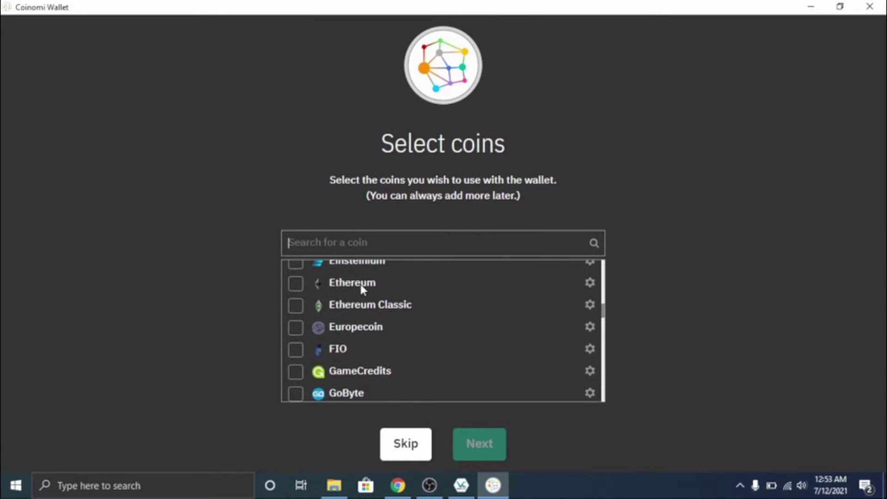
Add Ethereum as the only coin and accept the Coinomi terms of service.
left_click(314, 285)
left_click(438, 397)
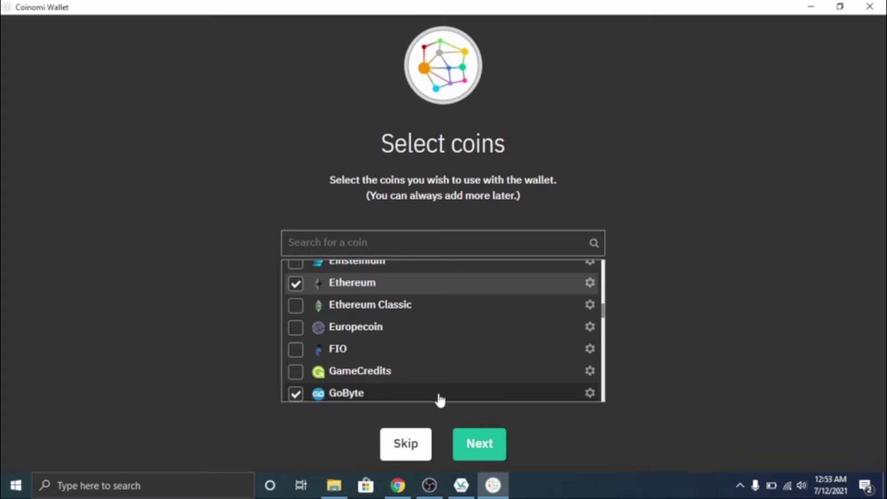
left_click(475, 444)
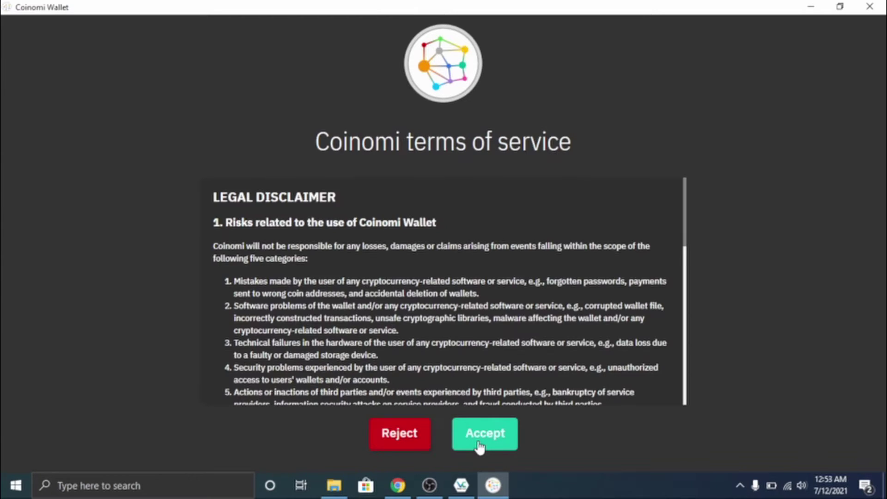
left_click(479, 445)
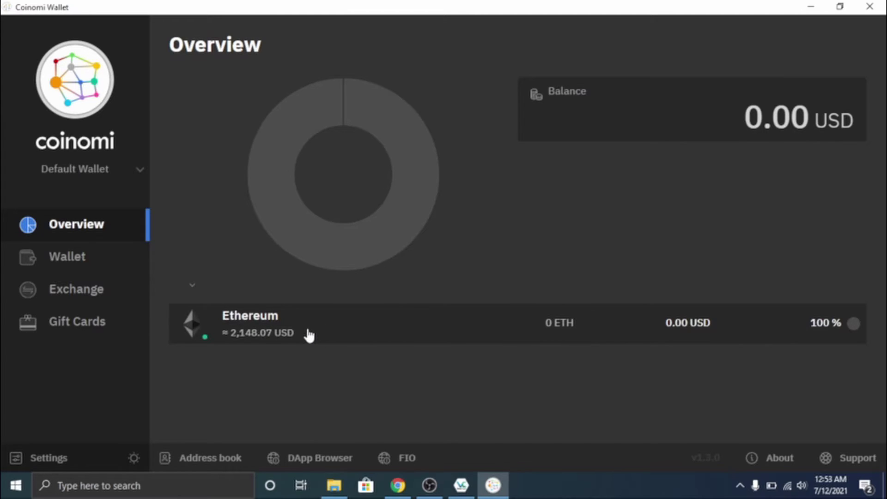
Accept the Changelly exchange terms, then go via Overview to the Ethereum wallet page.
left_click(109, 290)
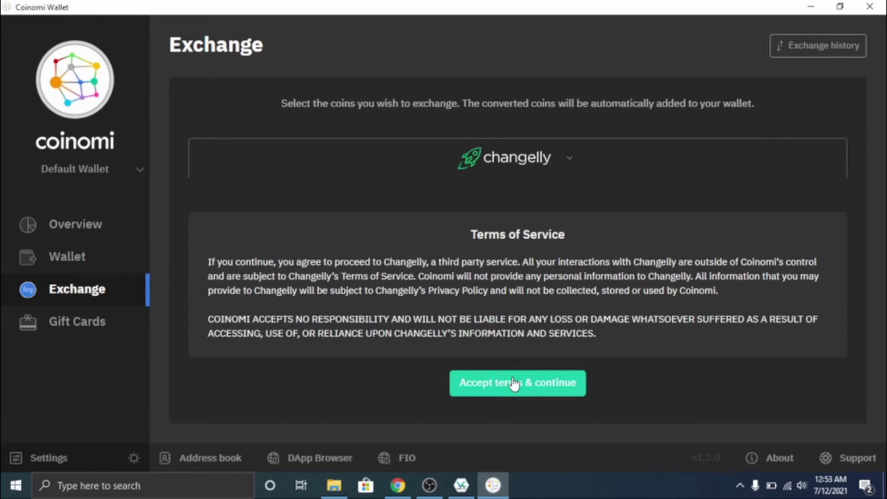
left_click(515, 382)
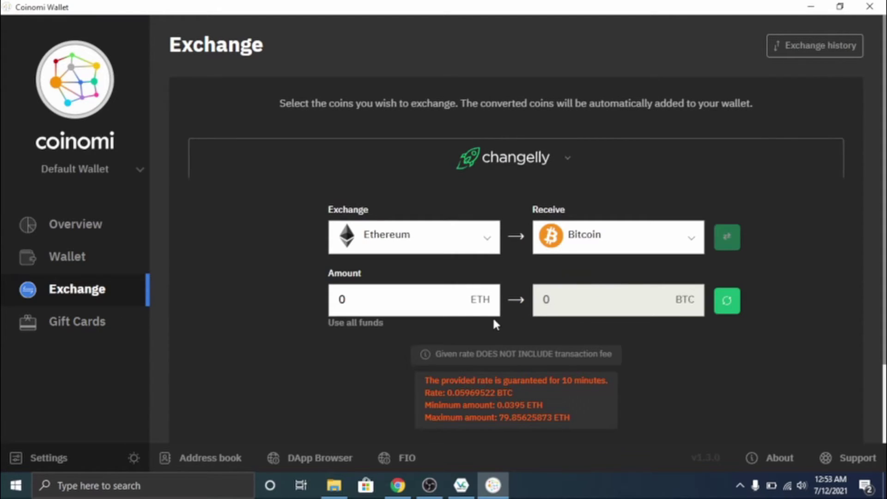
left_click(115, 323)
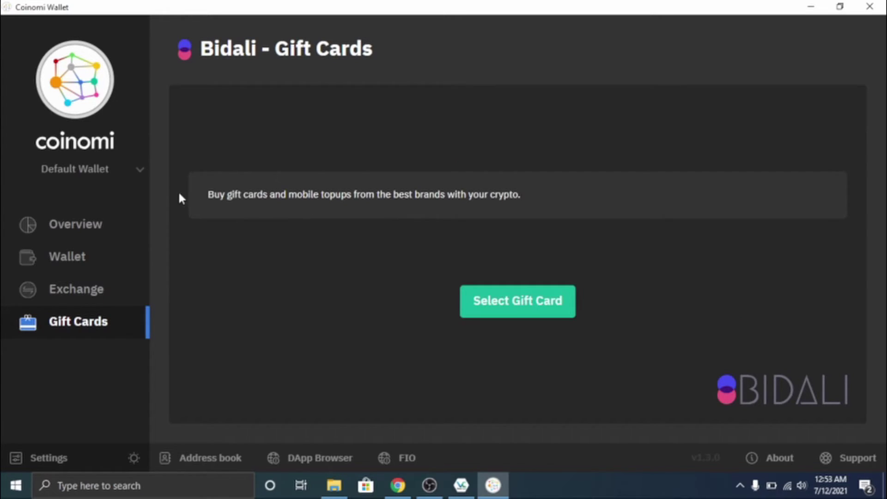
left_click(84, 226)
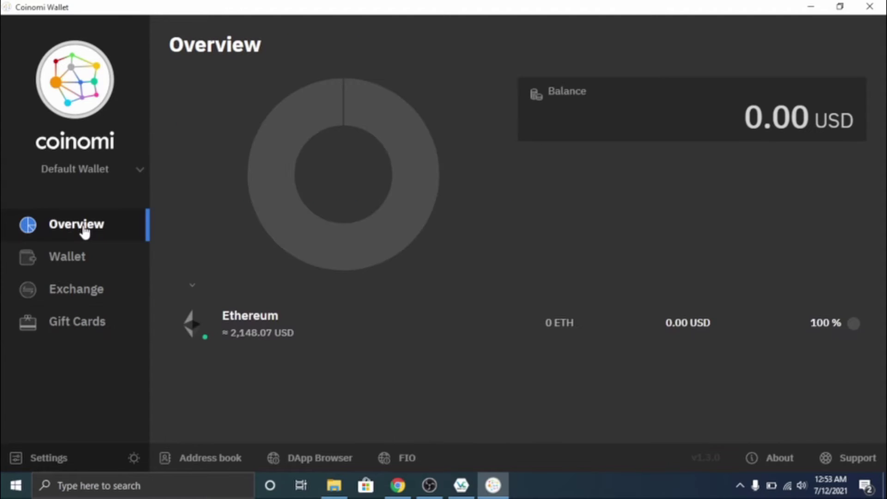
left_click(94, 257)
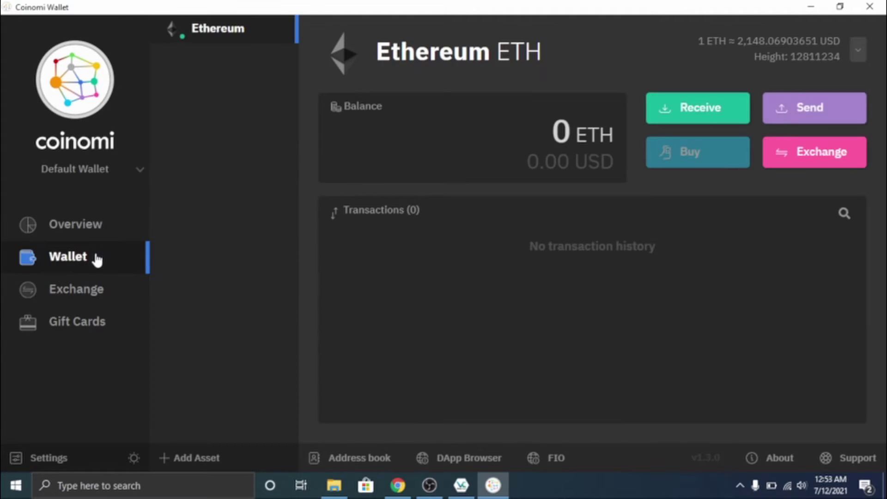
Copy the Ethereum receiving address and wait for the 0.0023245 ETH incoming payment.
left_click(665, 112)
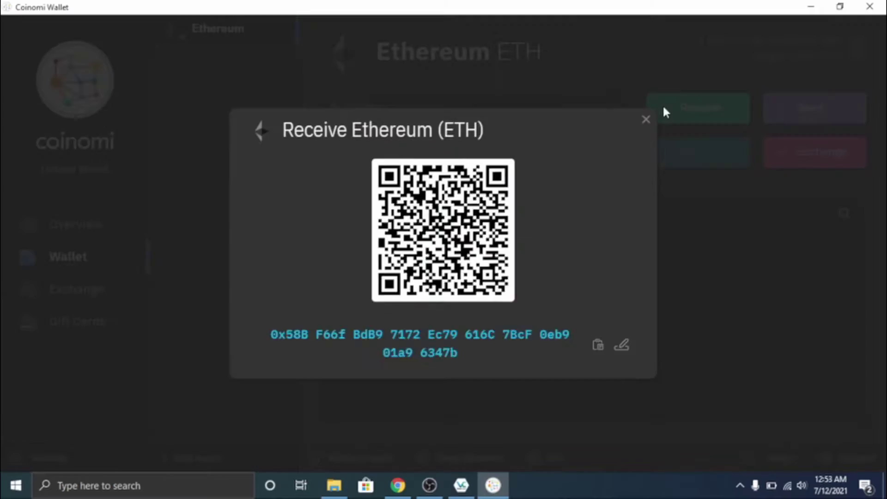
left_click(599, 345)
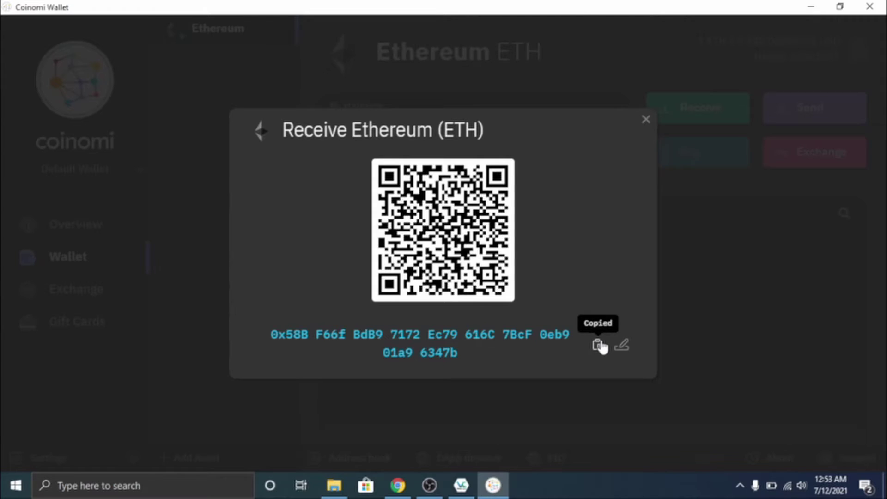
left_click(645, 120)
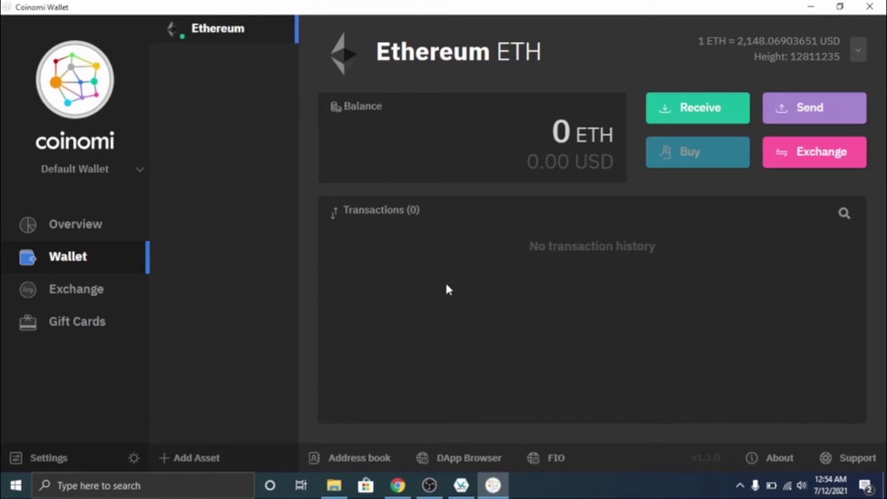
left_click(435, 484)
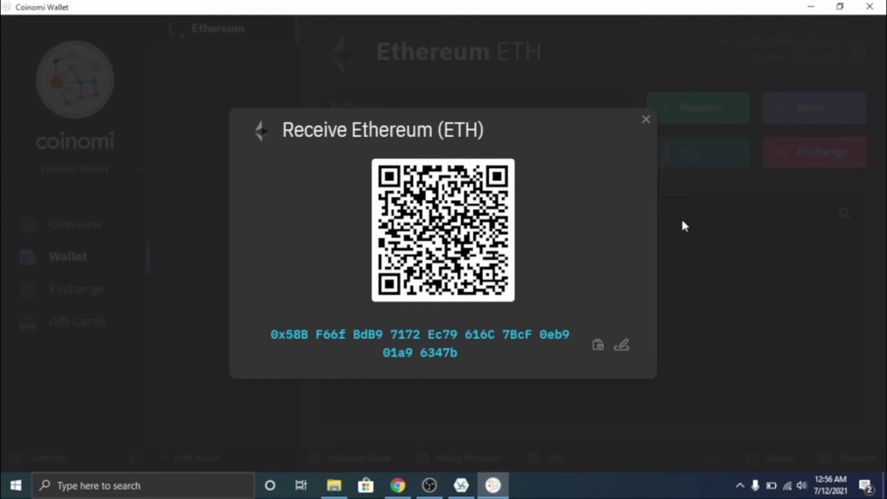
left_click(643, 119)
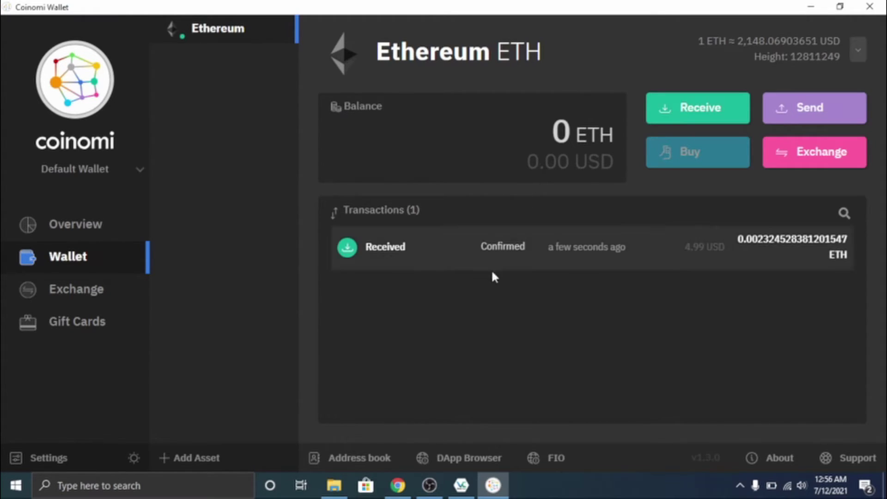
Review the received transaction and the 4.99 USD balance on Overview.
left_click(656, 262)
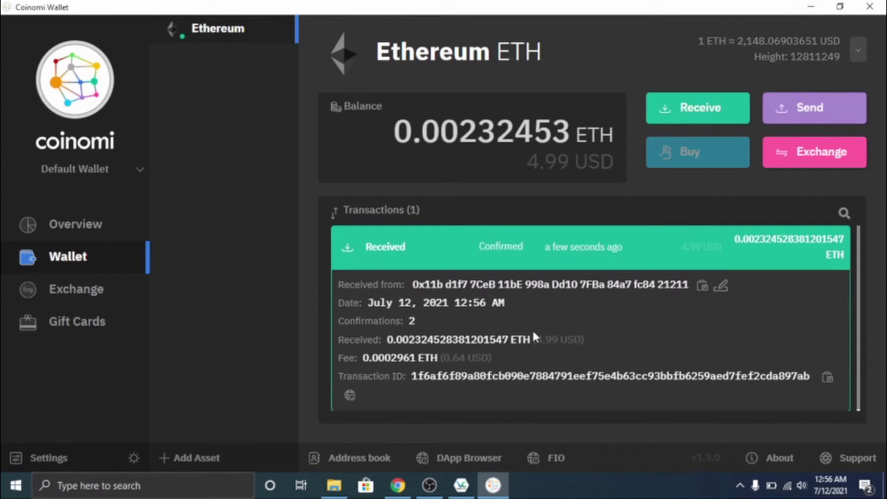
left_click(92, 223)
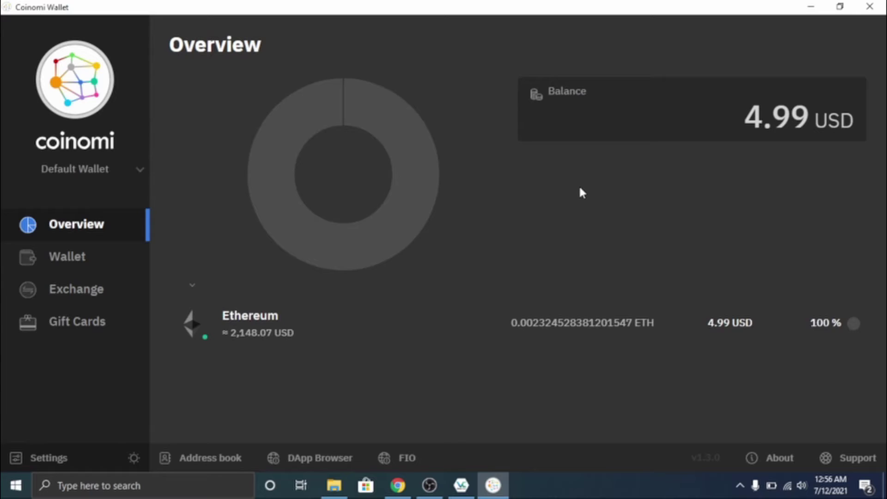
mouse_move(291, 161)
left_click(107, 252)
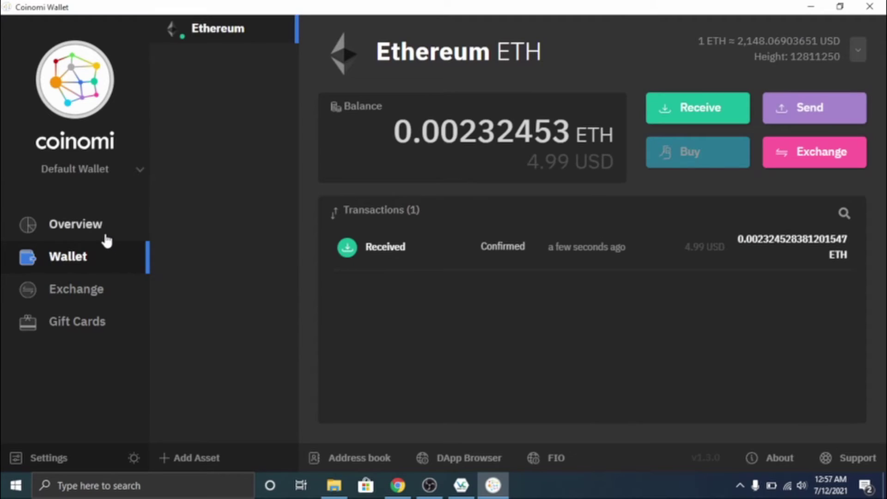
left_click(75, 224)
left_click(332, 325)
Copy the sender's address from the received transaction and open Send Ethereum.
left_click(442, 252)
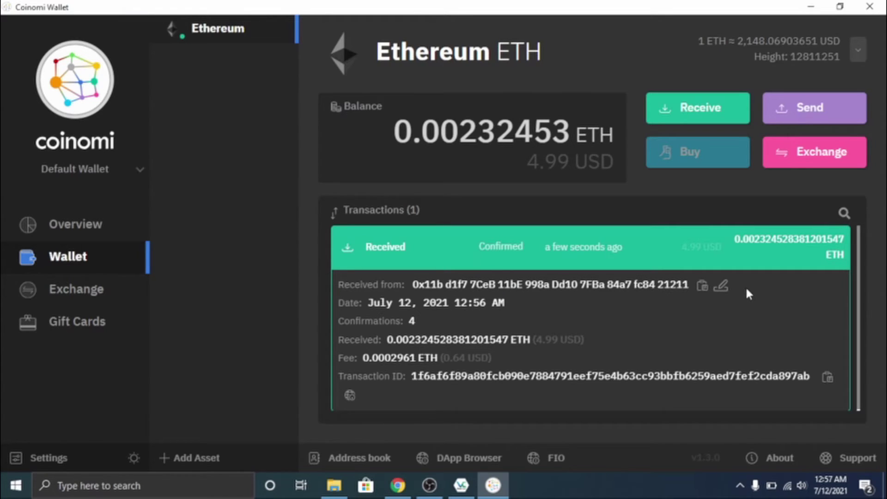
left_click(703, 286)
left_click(803, 115)
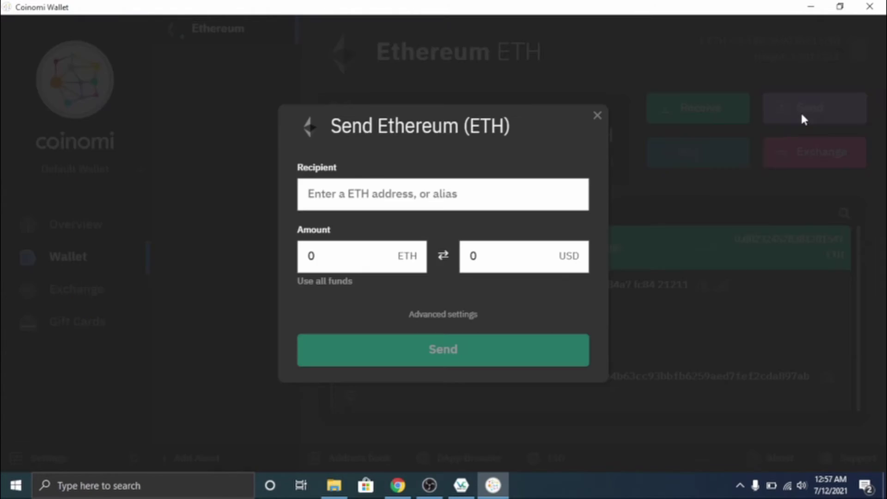
Send the full 0.00232453 ETH balance to the pasted sender address, unlocking with the wallet password.
left_click(424, 202)
key("ctrl+v")
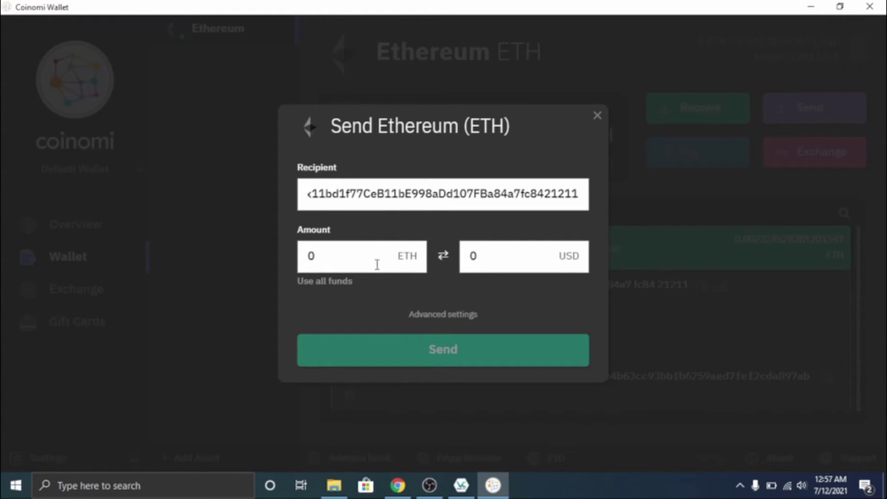
left_click(334, 282)
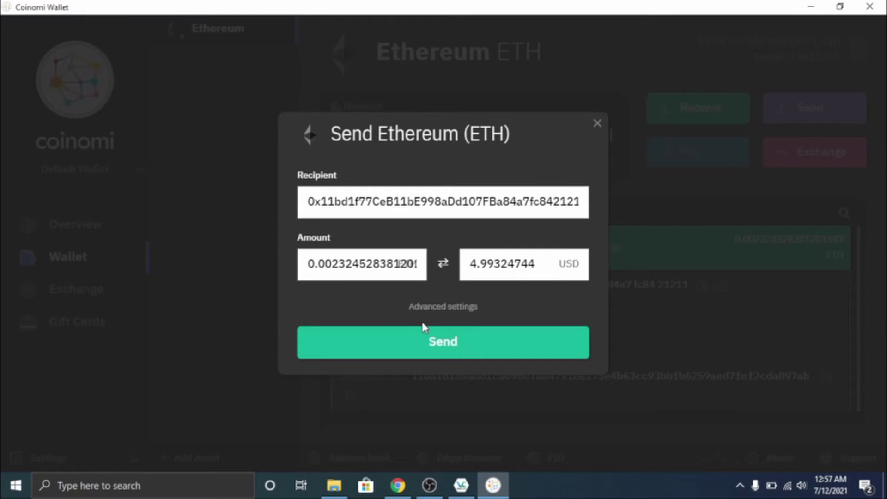
left_click(433, 342)
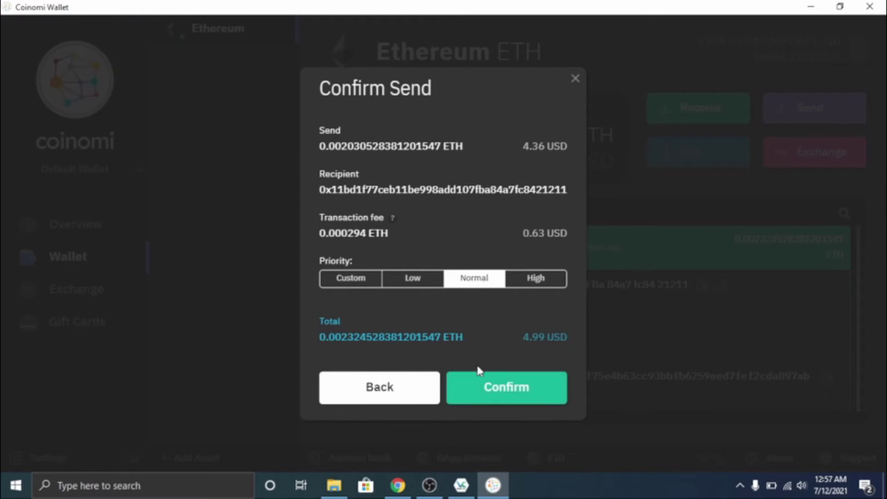
left_click(485, 387)
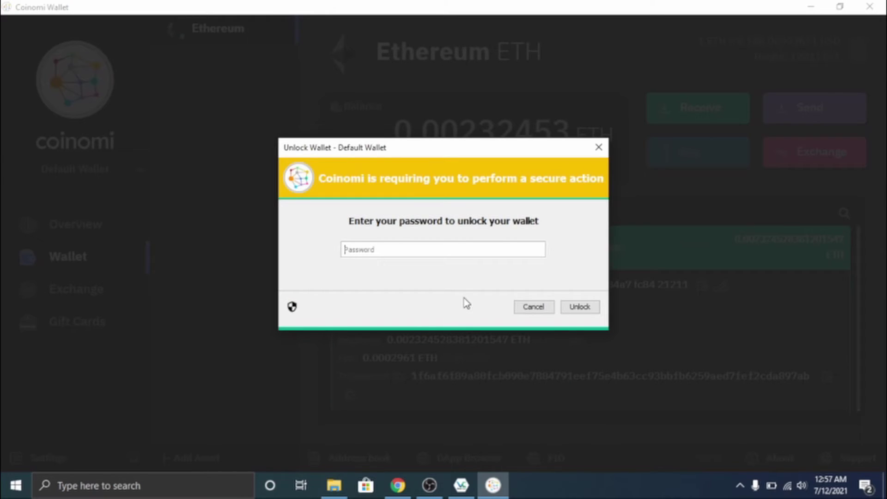
type("•••••••••••")
left_click(590, 309)
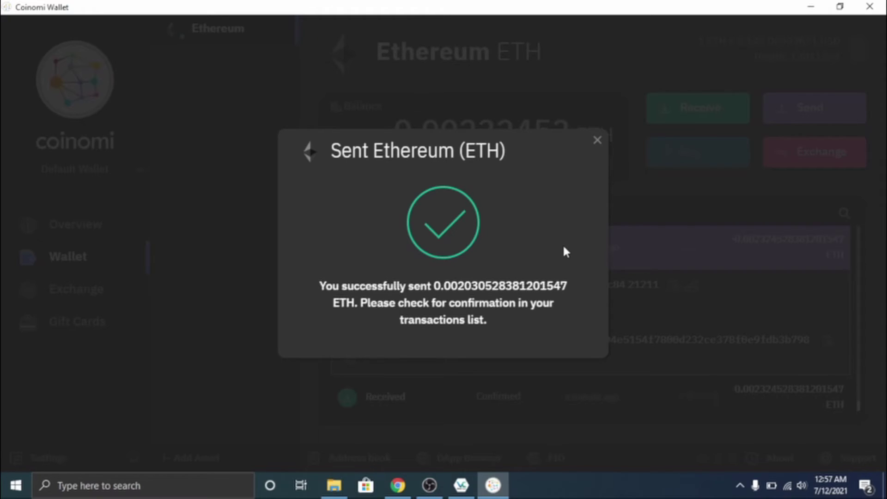
left_click(597, 142)
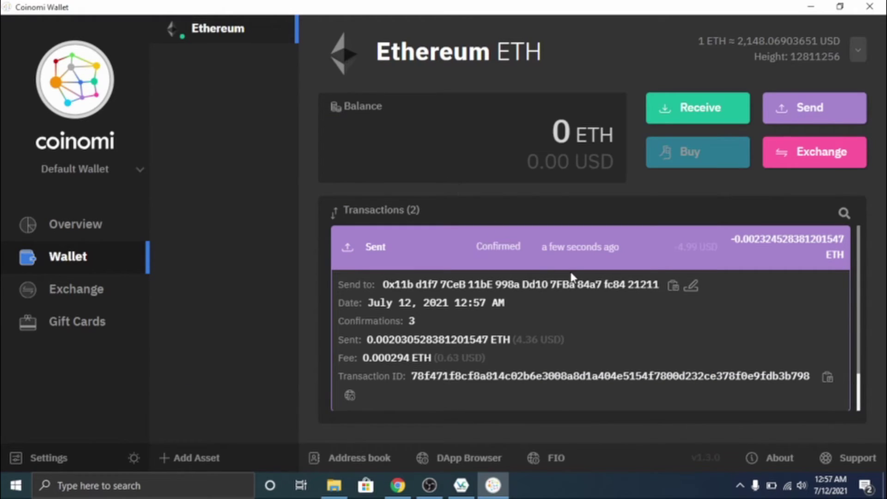
scroll(571, 277, "down", 1)
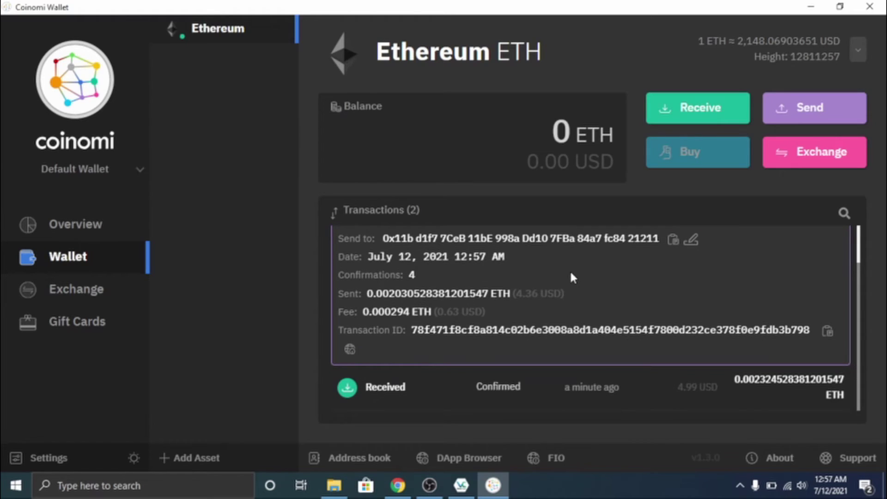
scroll(573, 277, "up", 1)
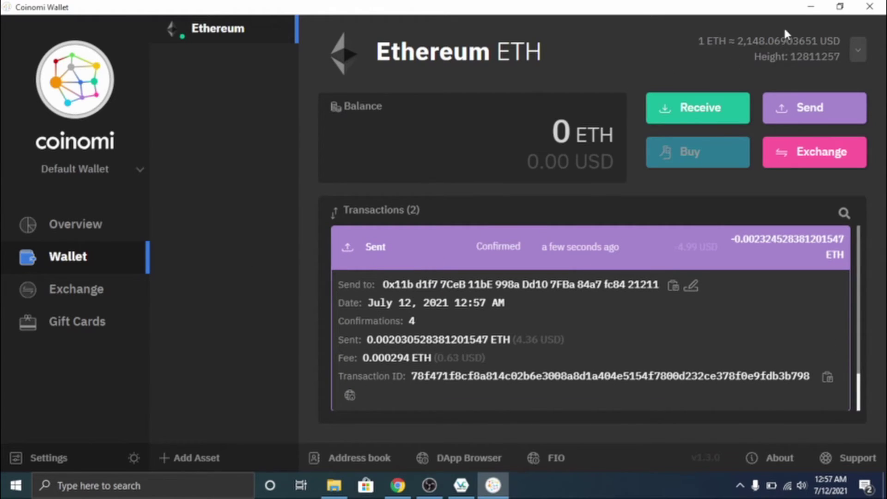
Close Coinomi and eject USB WALLET (D:), retrying and dismissing the in-use warning.
left_click(873, 6)
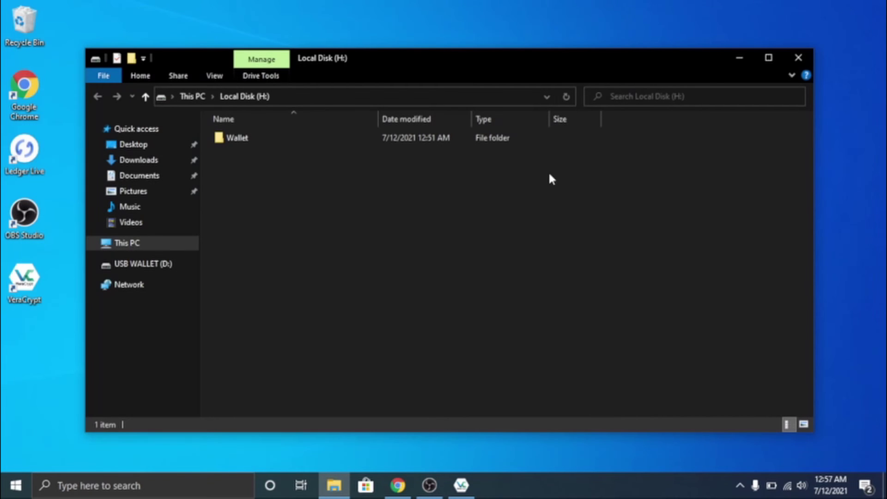
left_click(158, 271)
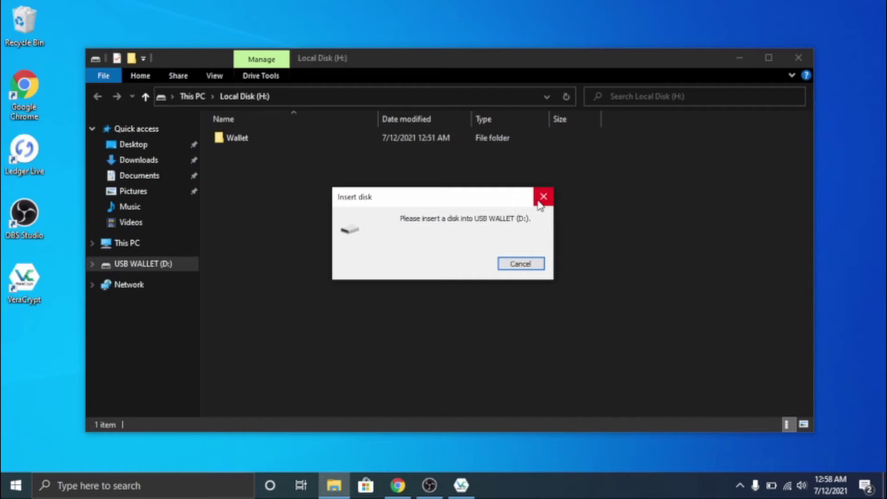
left_click(543, 196)
right_click(149, 263)
left_click(221, 162)
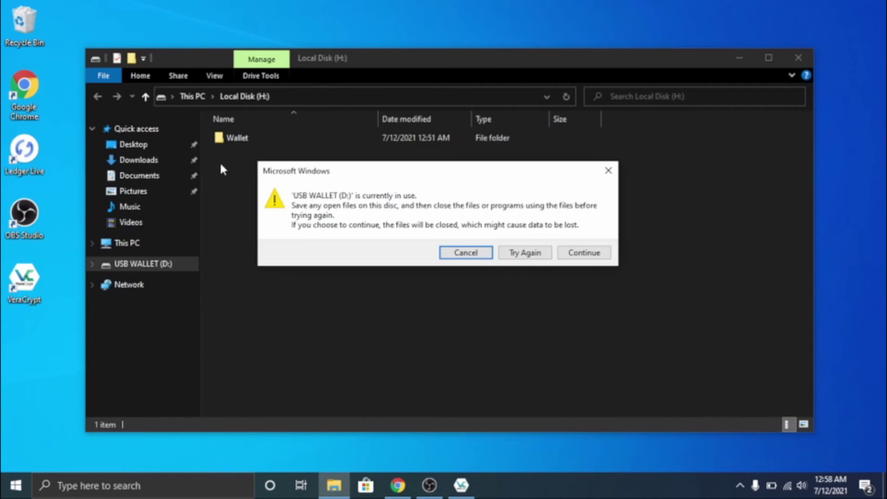
left_click(526, 256)
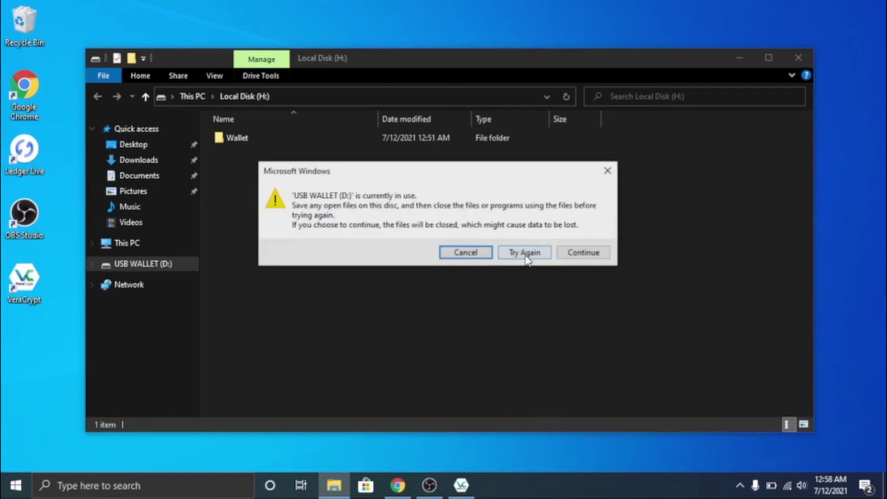
left_click(526, 257)
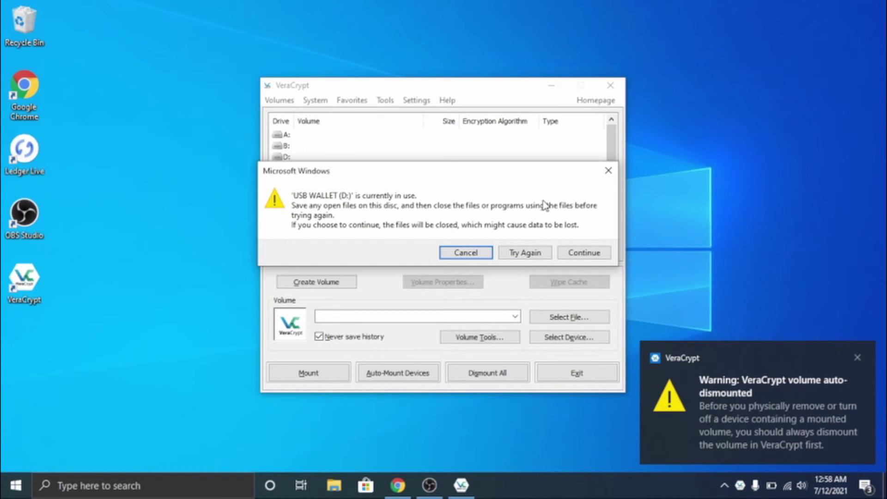
left_click(608, 171)
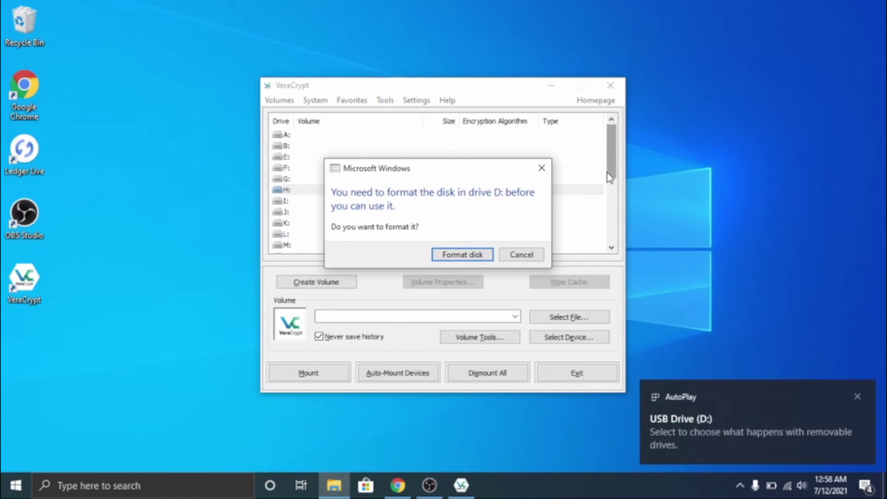
Decline formatting drive D: and close File Explorer.
left_click(524, 254)
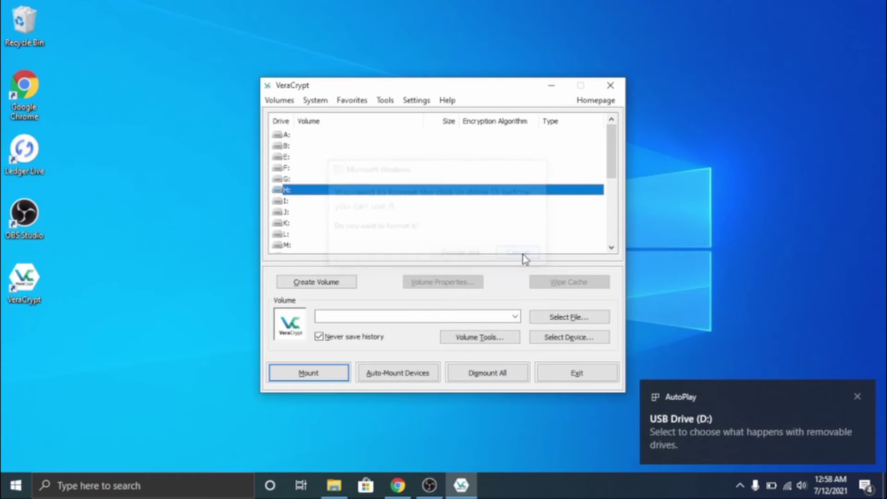
left_click(329, 489)
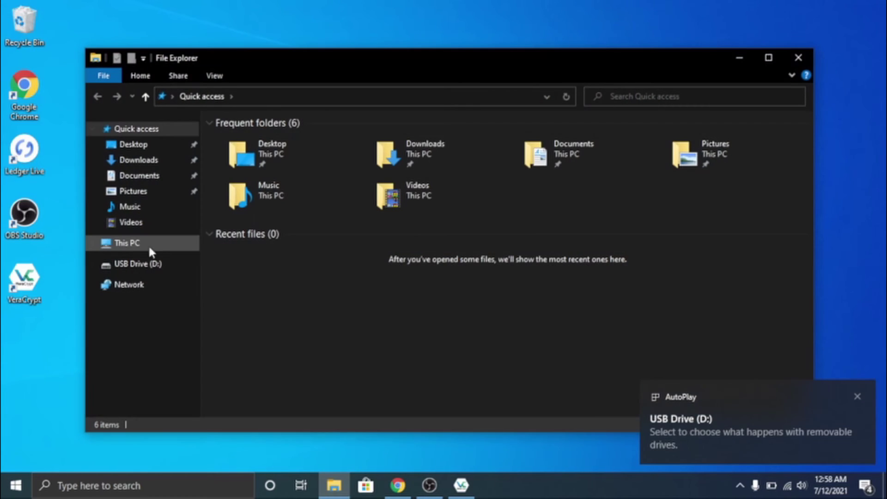
left_click(115, 263)
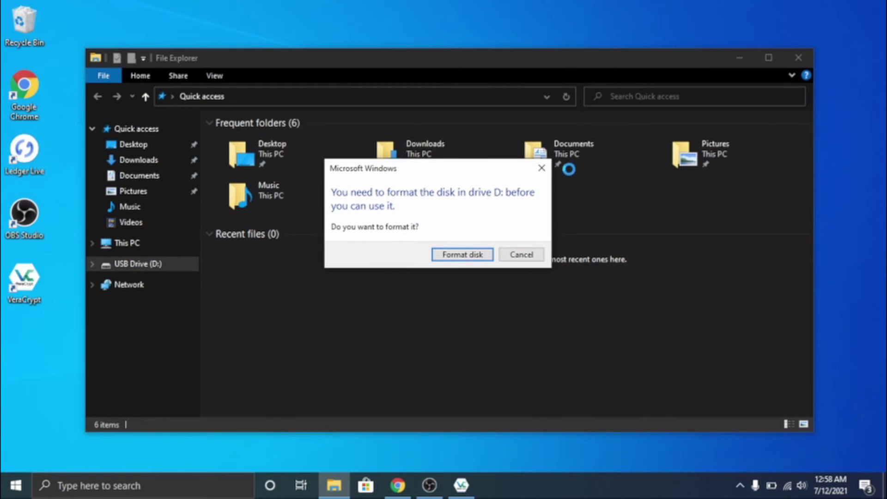
left_click(541, 168)
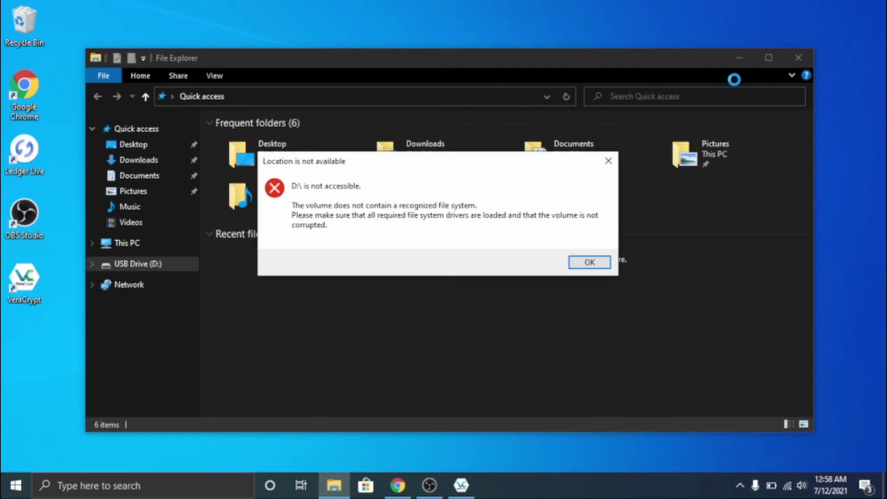
left_click(600, 263)
left_click(799, 54)
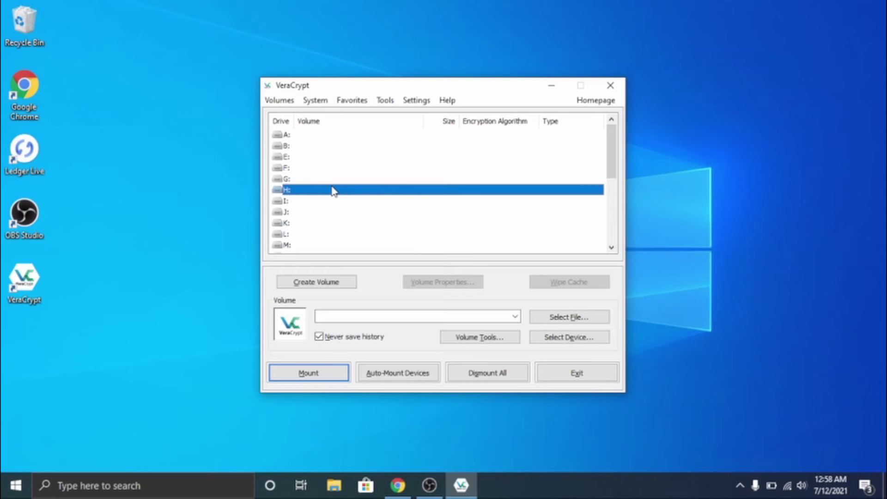
Auto-mount the encrypted USB volume with its password.
left_click(390, 373)
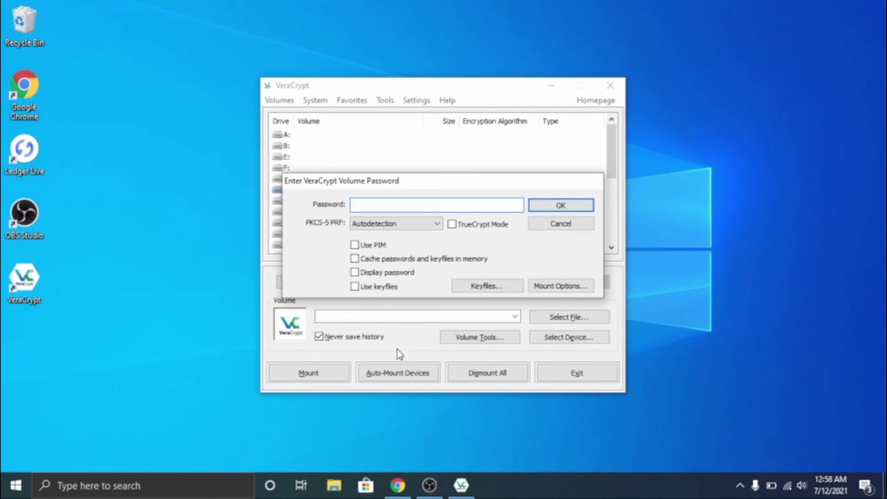
type("*****")
key("Return")
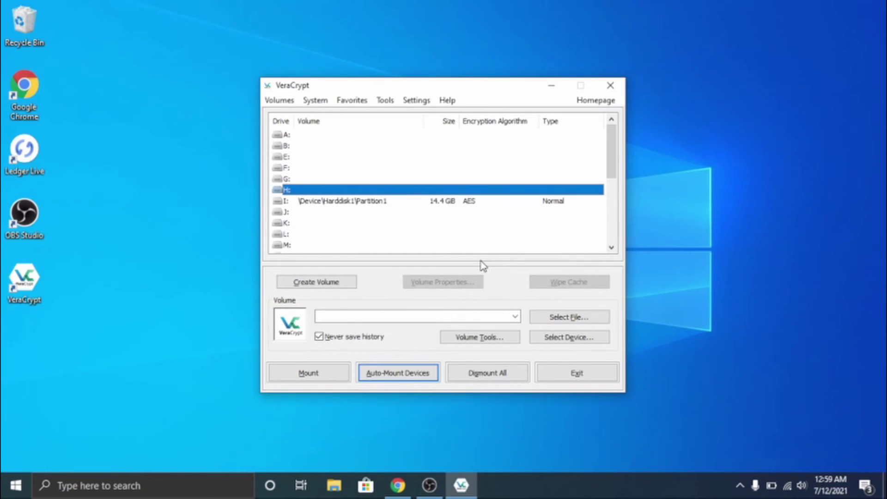
Open drive I: from VeraCrypt and select Coinomi.exe in the Wallet folder.
left_click(473, 203)
double_click(472, 204)
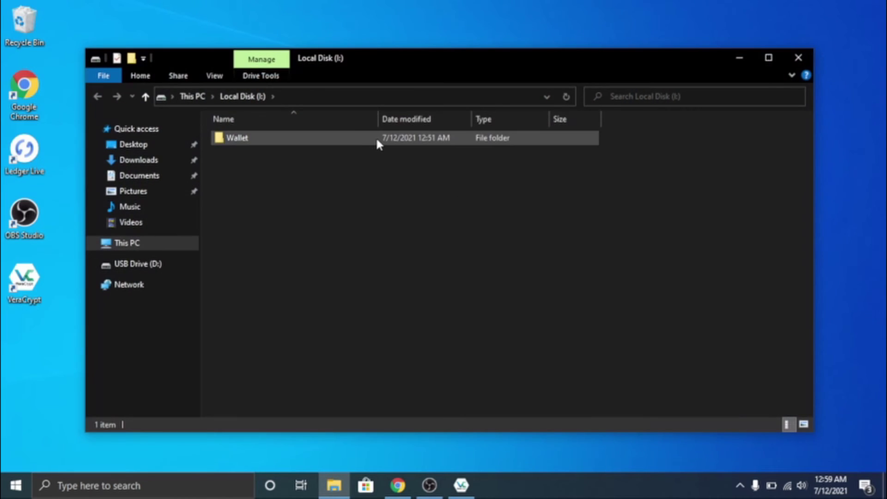
double_click(376, 137)
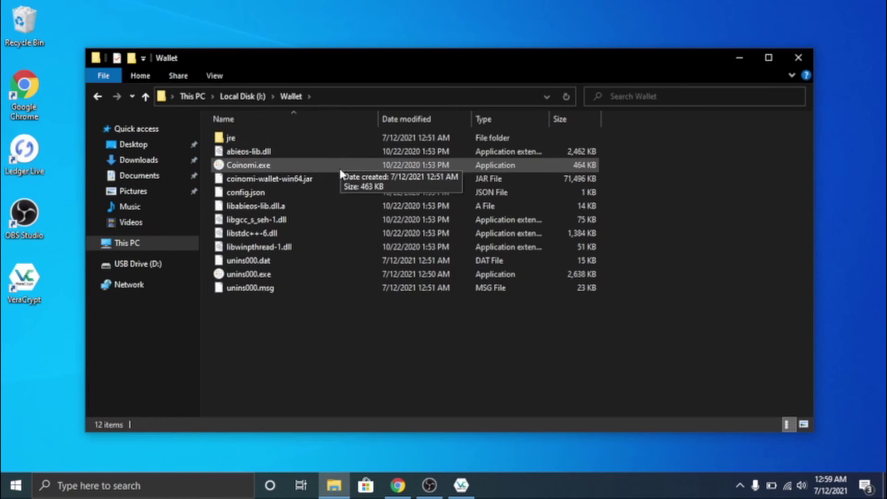
left_click(294, 166)
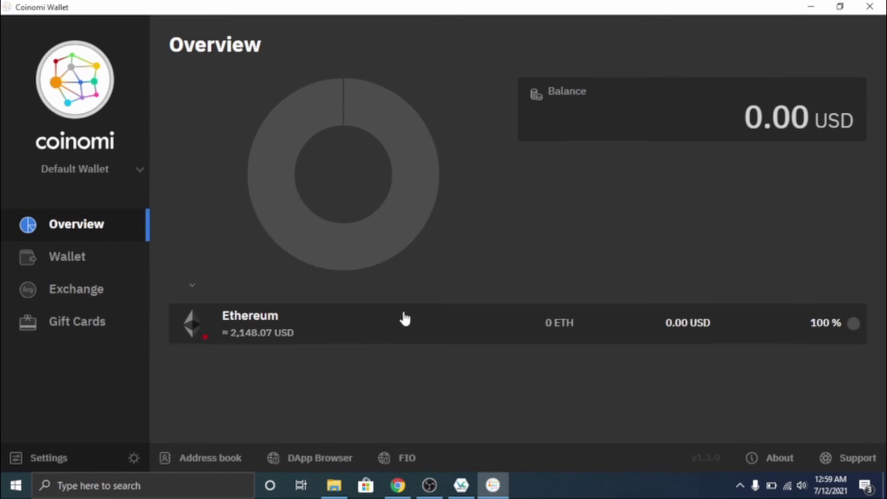
Show the Ethereum wallet page with its confirmed Received and Sent transactions at 0 ETH.
left_click(95, 263)
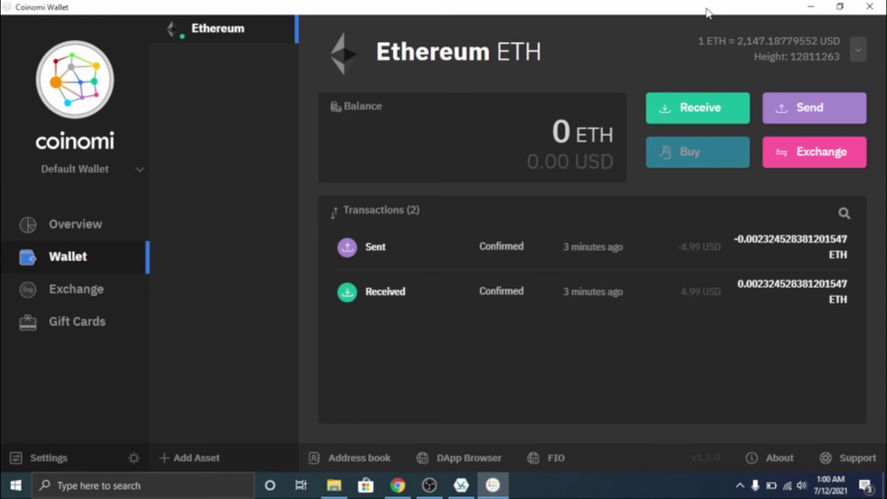
left_click_drag(706, 12, 601, 2)
Restore Coinomi to a smaller window in front of the Wallet folder window, nudged up and right.
left_click_drag(610, 7, 469, 50)
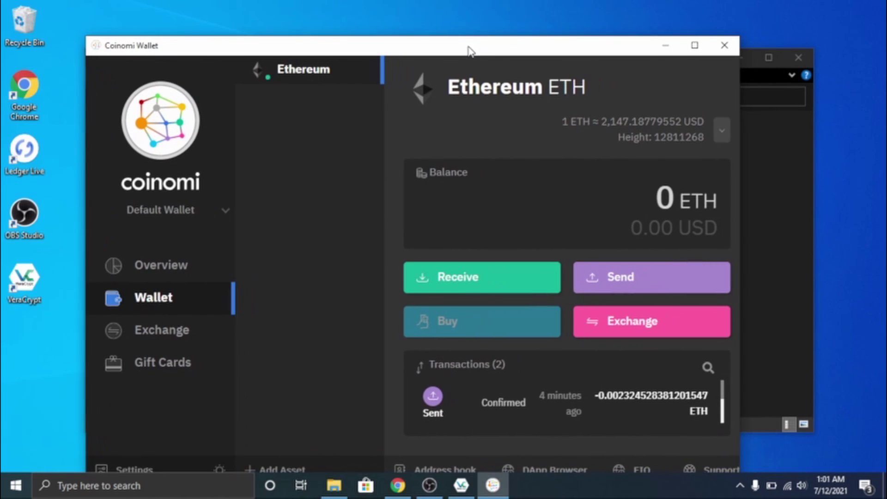
left_click(792, 182)
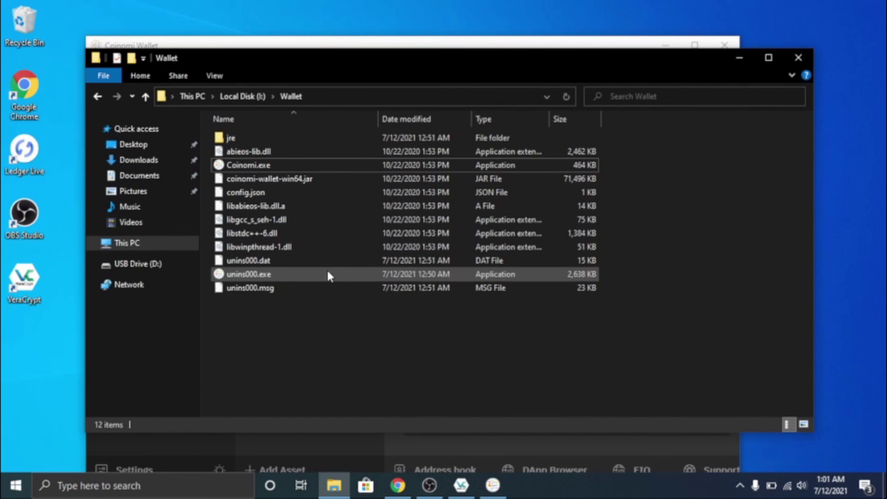
left_click(539, 50)
left_click_drag(538, 48, 553, 28)
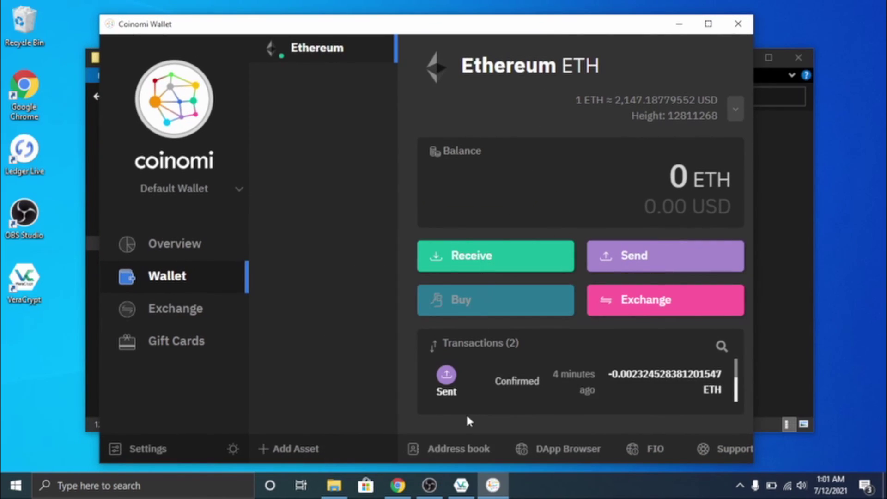